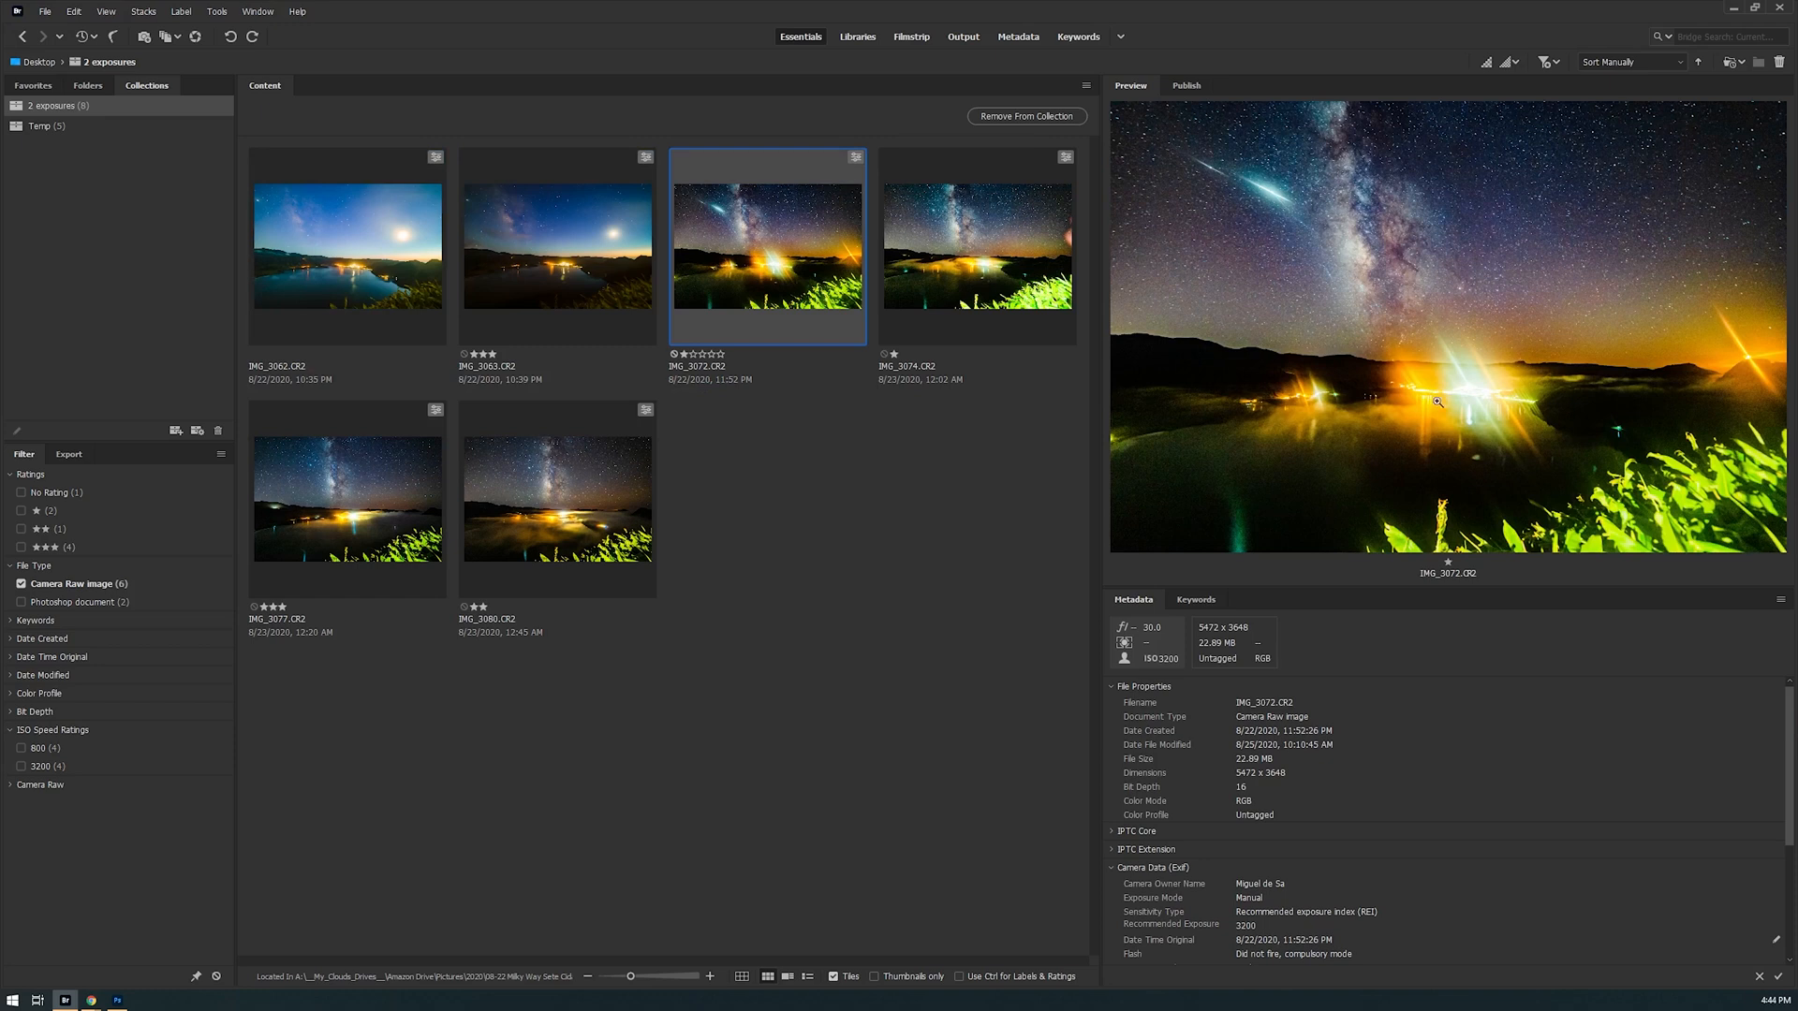
Inspect the meteor in IMG_3072.CR2 at 100% and view the night shots in full-screen preview
{"action": "left_click", "coordinate": [1274, 204]}
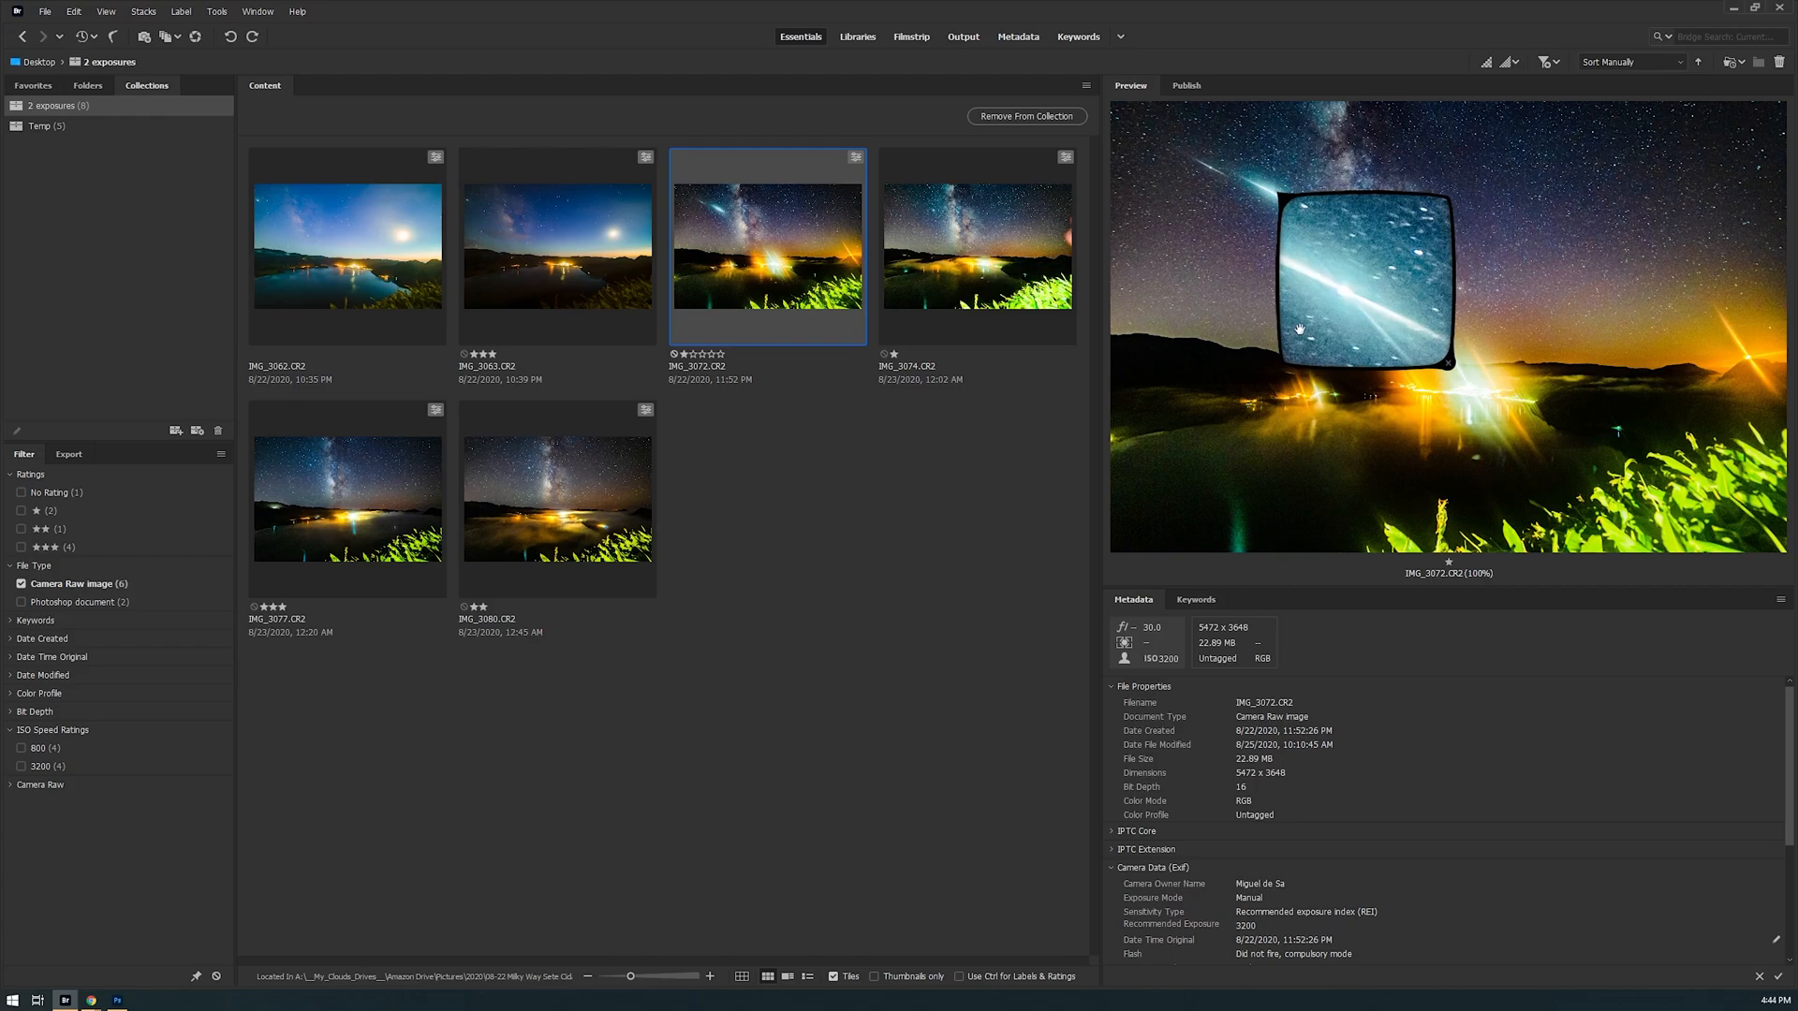
{"action": "key", "text": "space"}
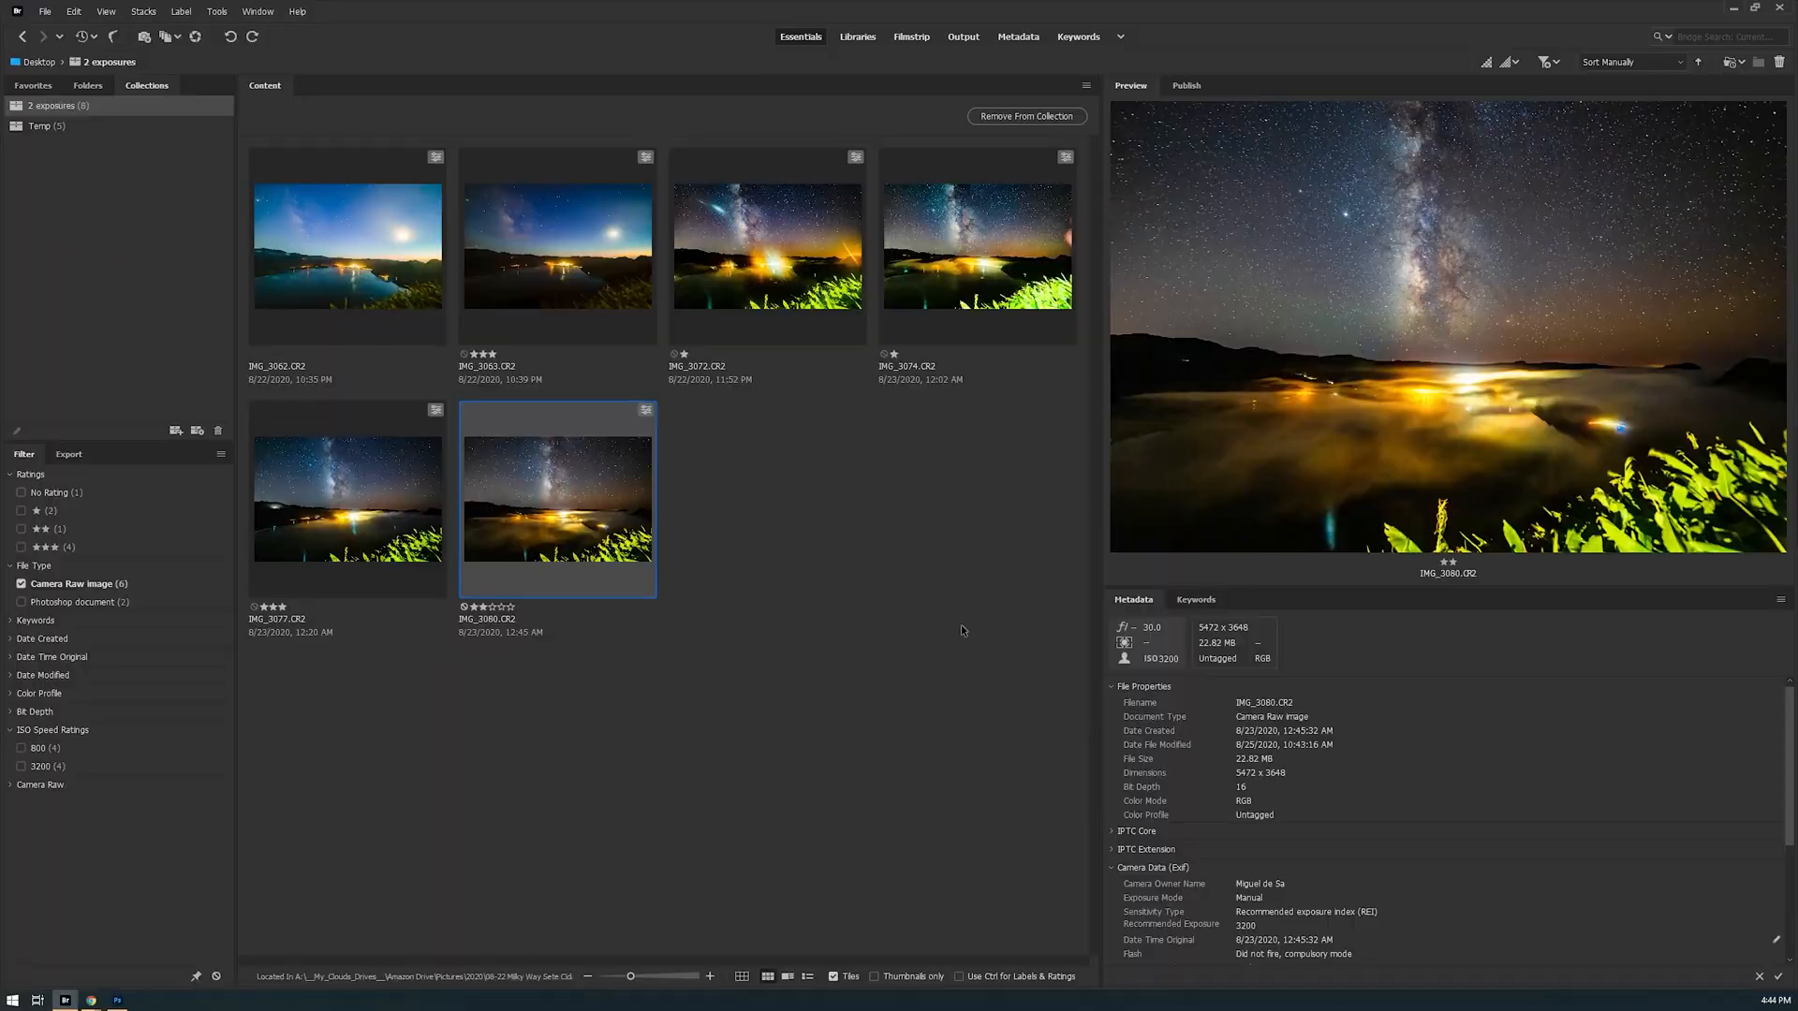
{"action": "key", "text": "space"}
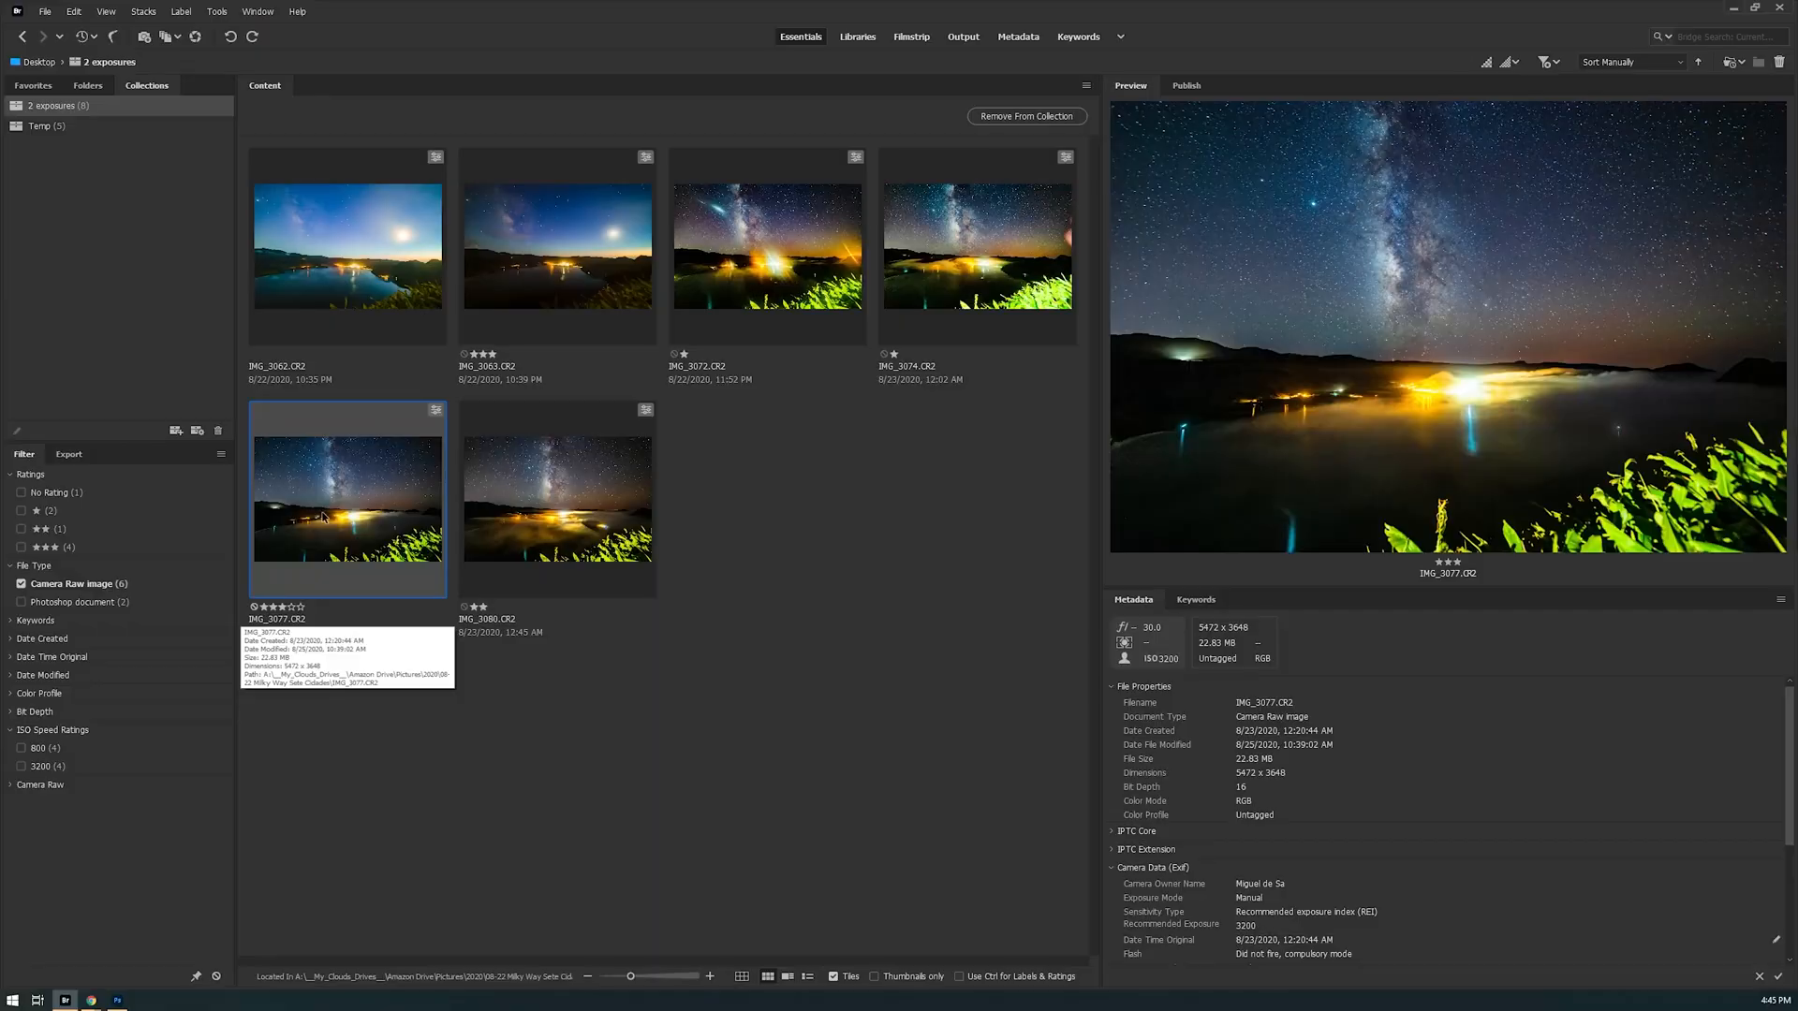
{"action": "key", "text": "space"}
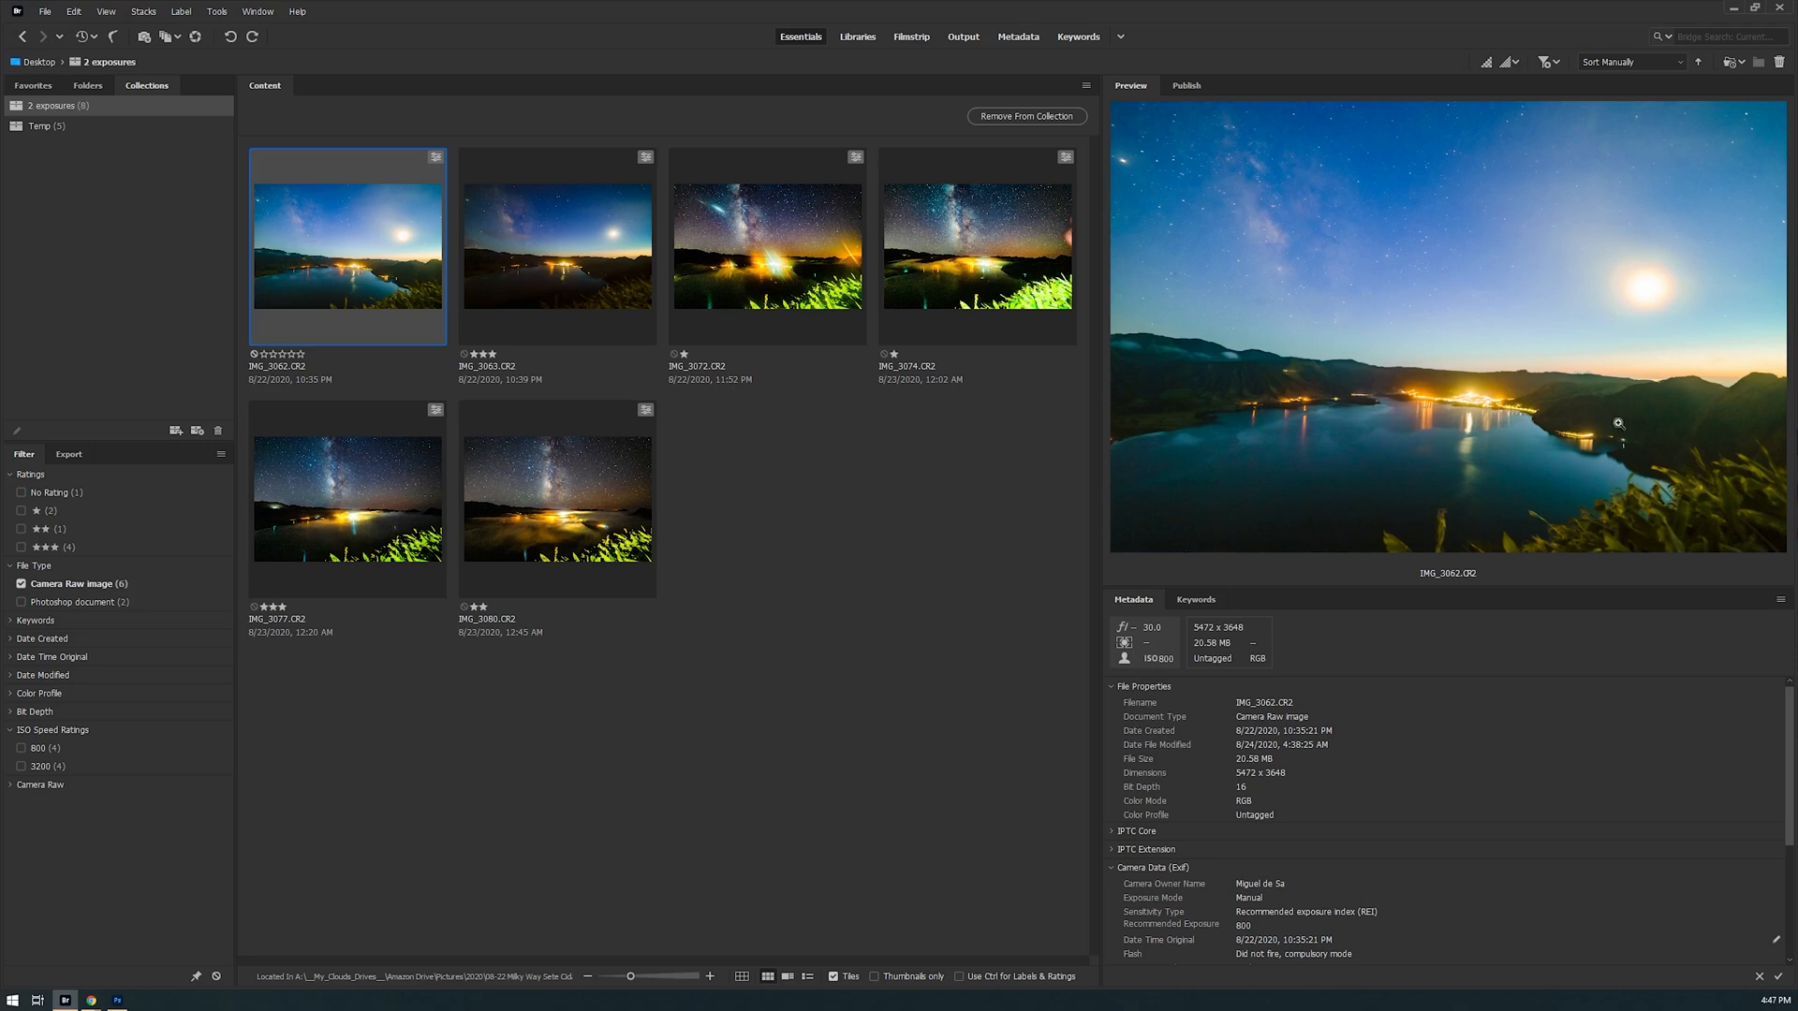
Switch to Photoshop and, in IMG_3063-3077-2.psd, show the IMG_3062 layer with its layer mask enabled
{"action": "left_click", "coordinate": [117, 1001]}
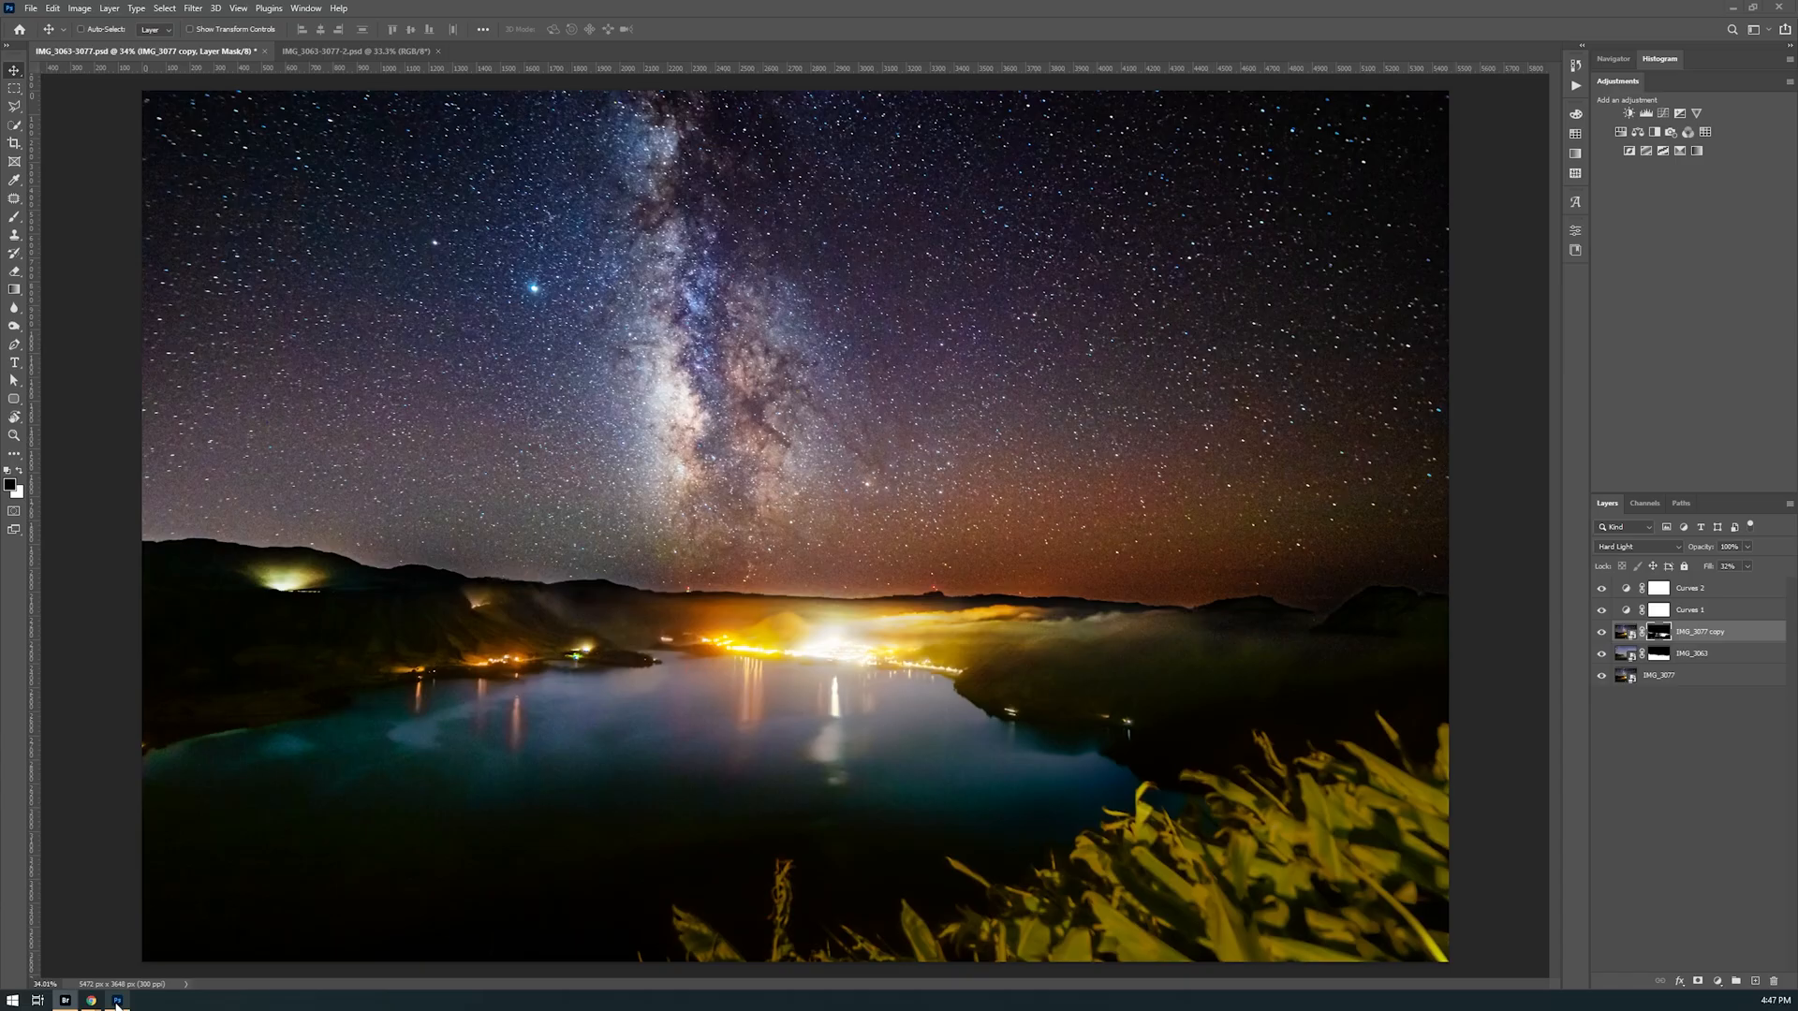
{"action": "left_click", "coordinate": [354, 52]}
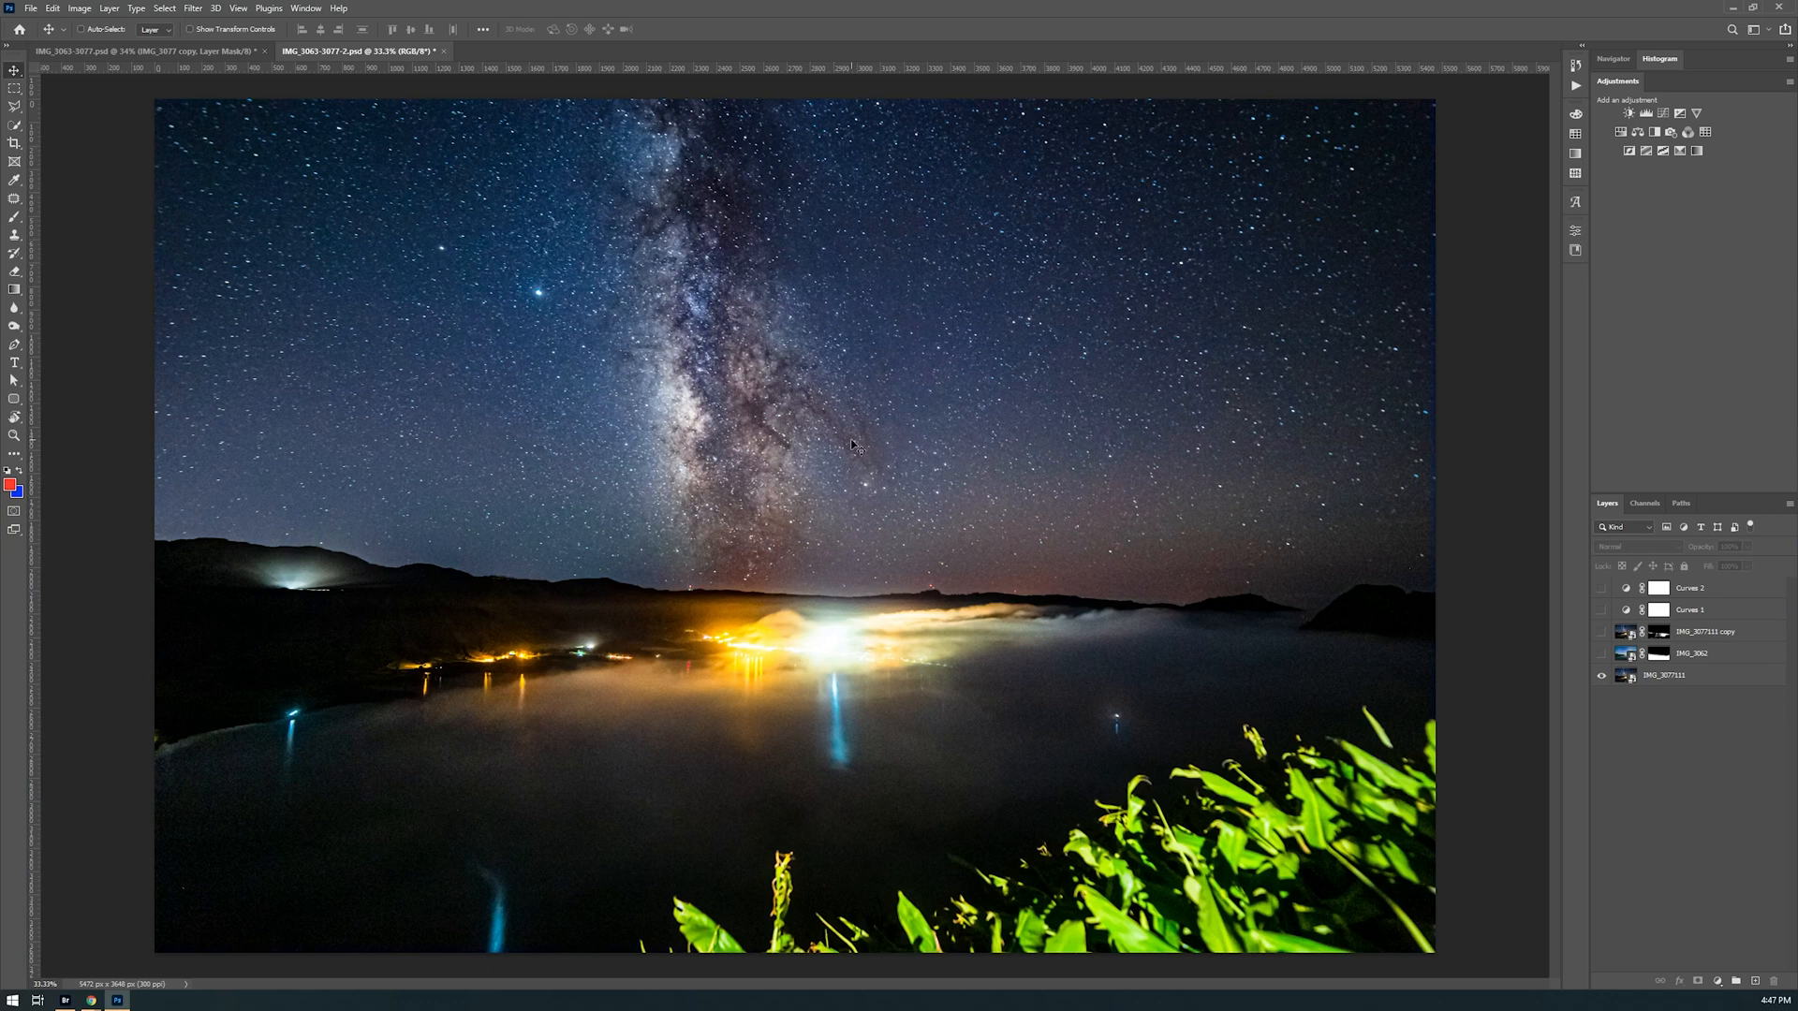
{"action": "left_click", "coordinate": [1602, 656]}
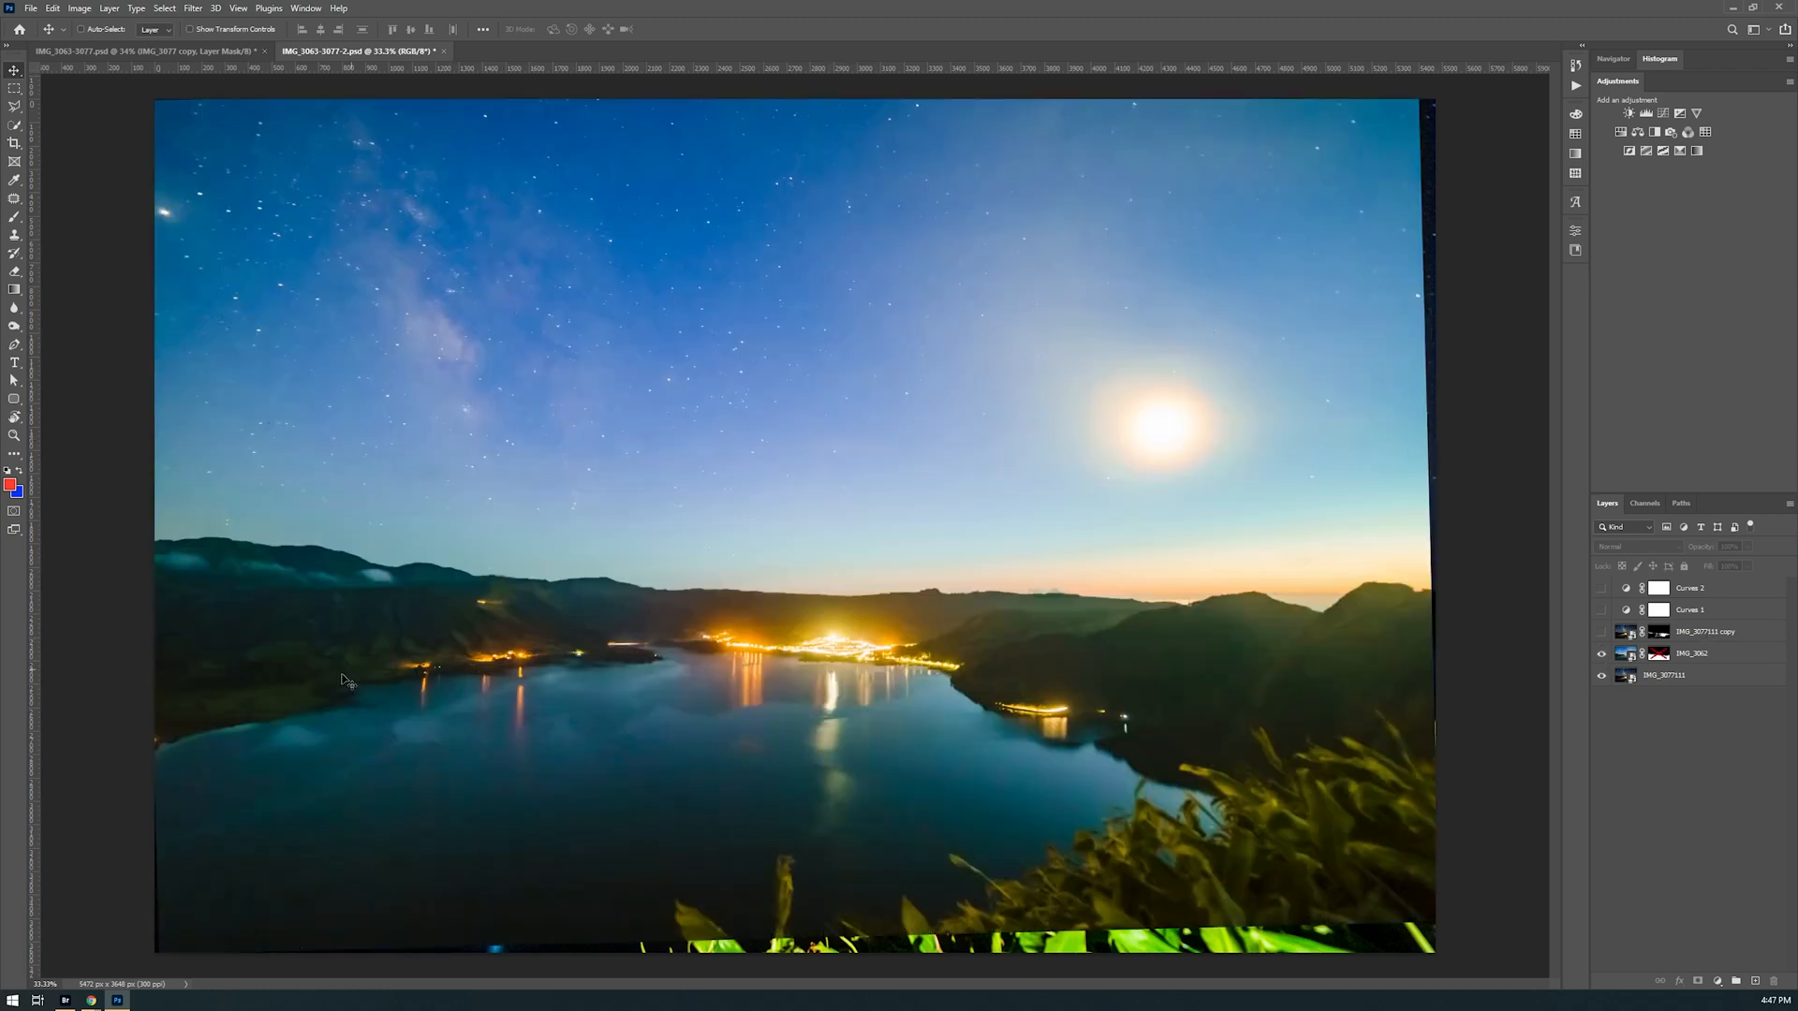
{"action": "left_click", "coordinate": [1659, 655]}
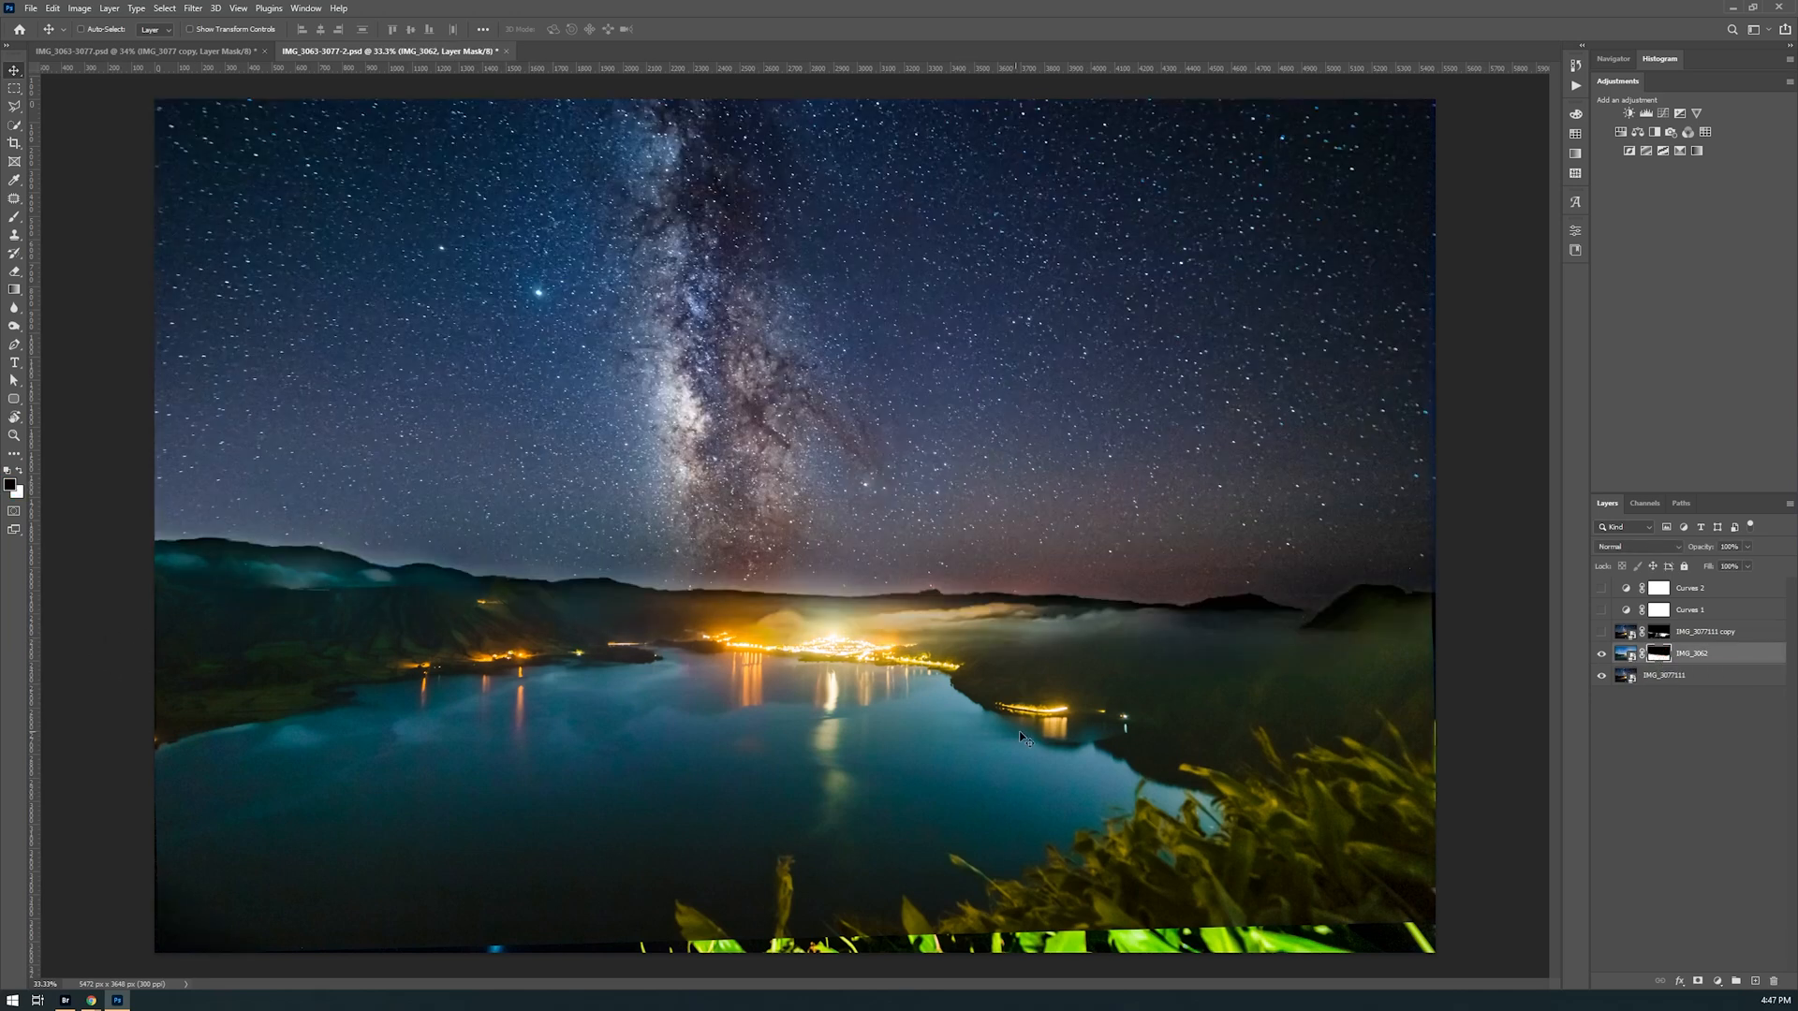
Show the Hard Light copy layer above IMG_3062 and check its effect hidden, unmasked and isolated, leaving its mask enabled
{"action": "left_click", "coordinate": [1601, 632]}
{"action": "left_click", "coordinate": [1602, 634]}
{"action": "left_click", "coordinate": [1602, 634]}
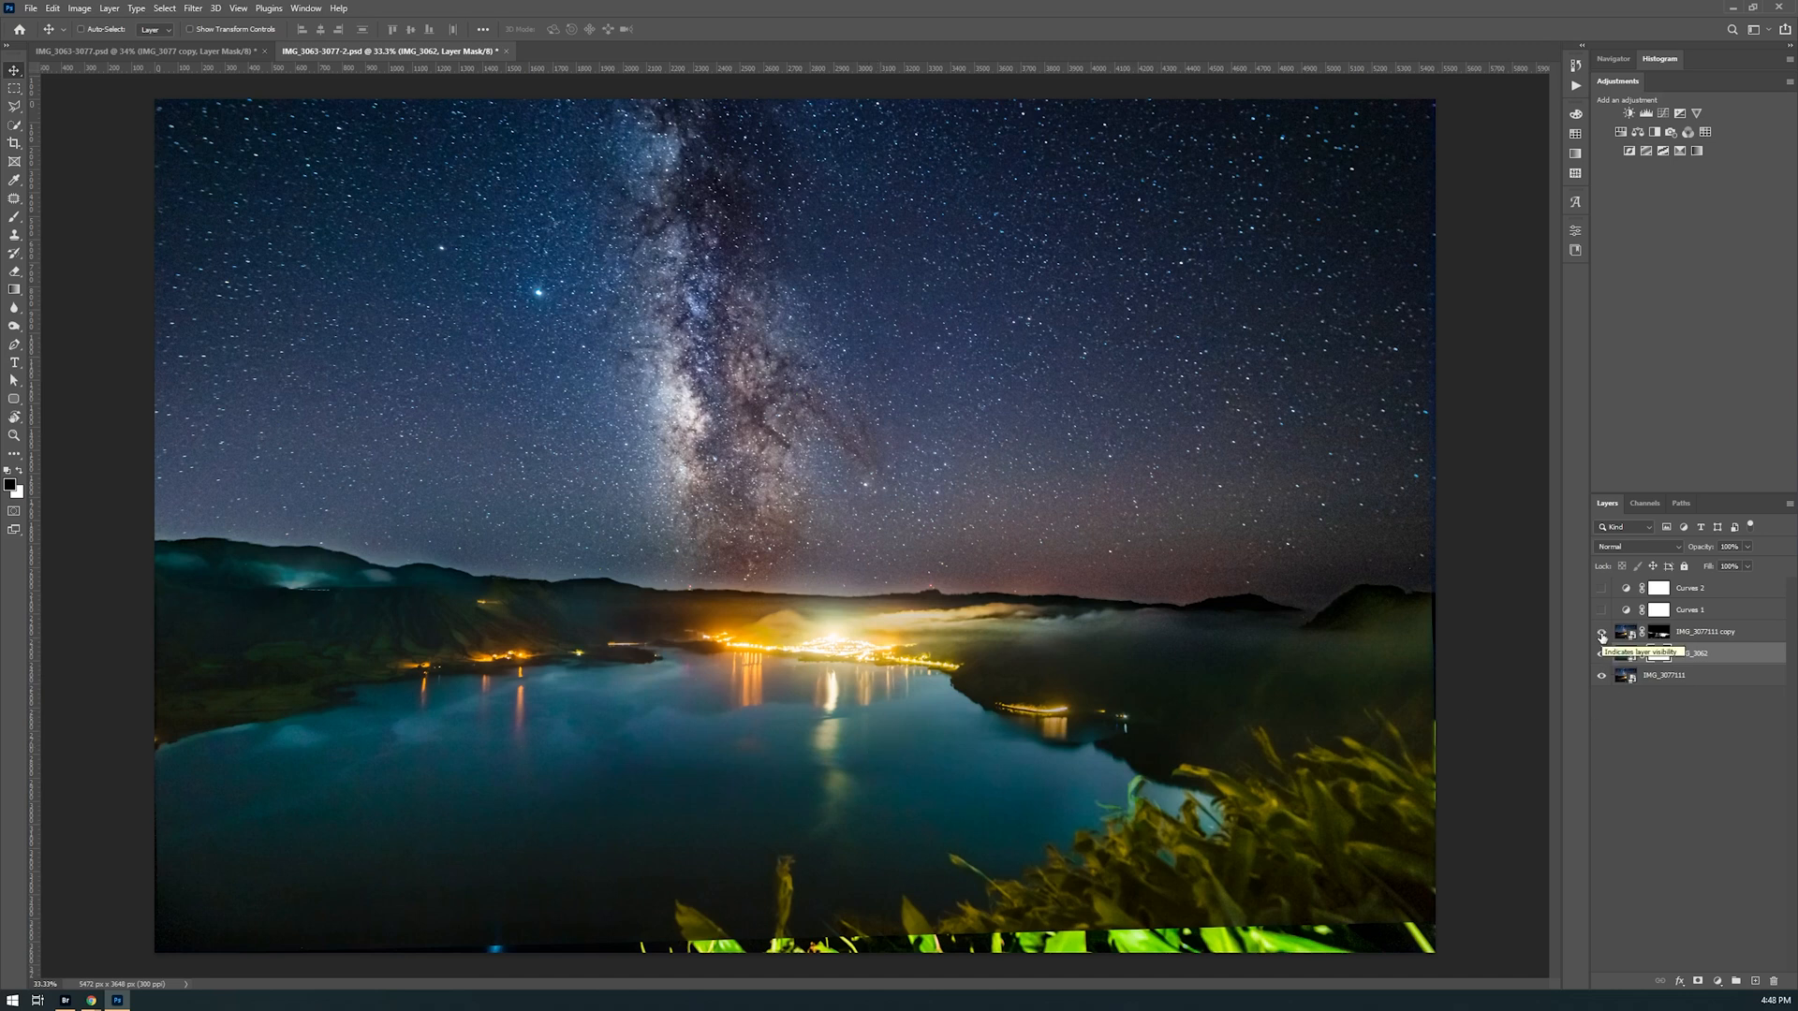
{"action": "left_click", "coordinate": [1660, 637], "text": "shift"}
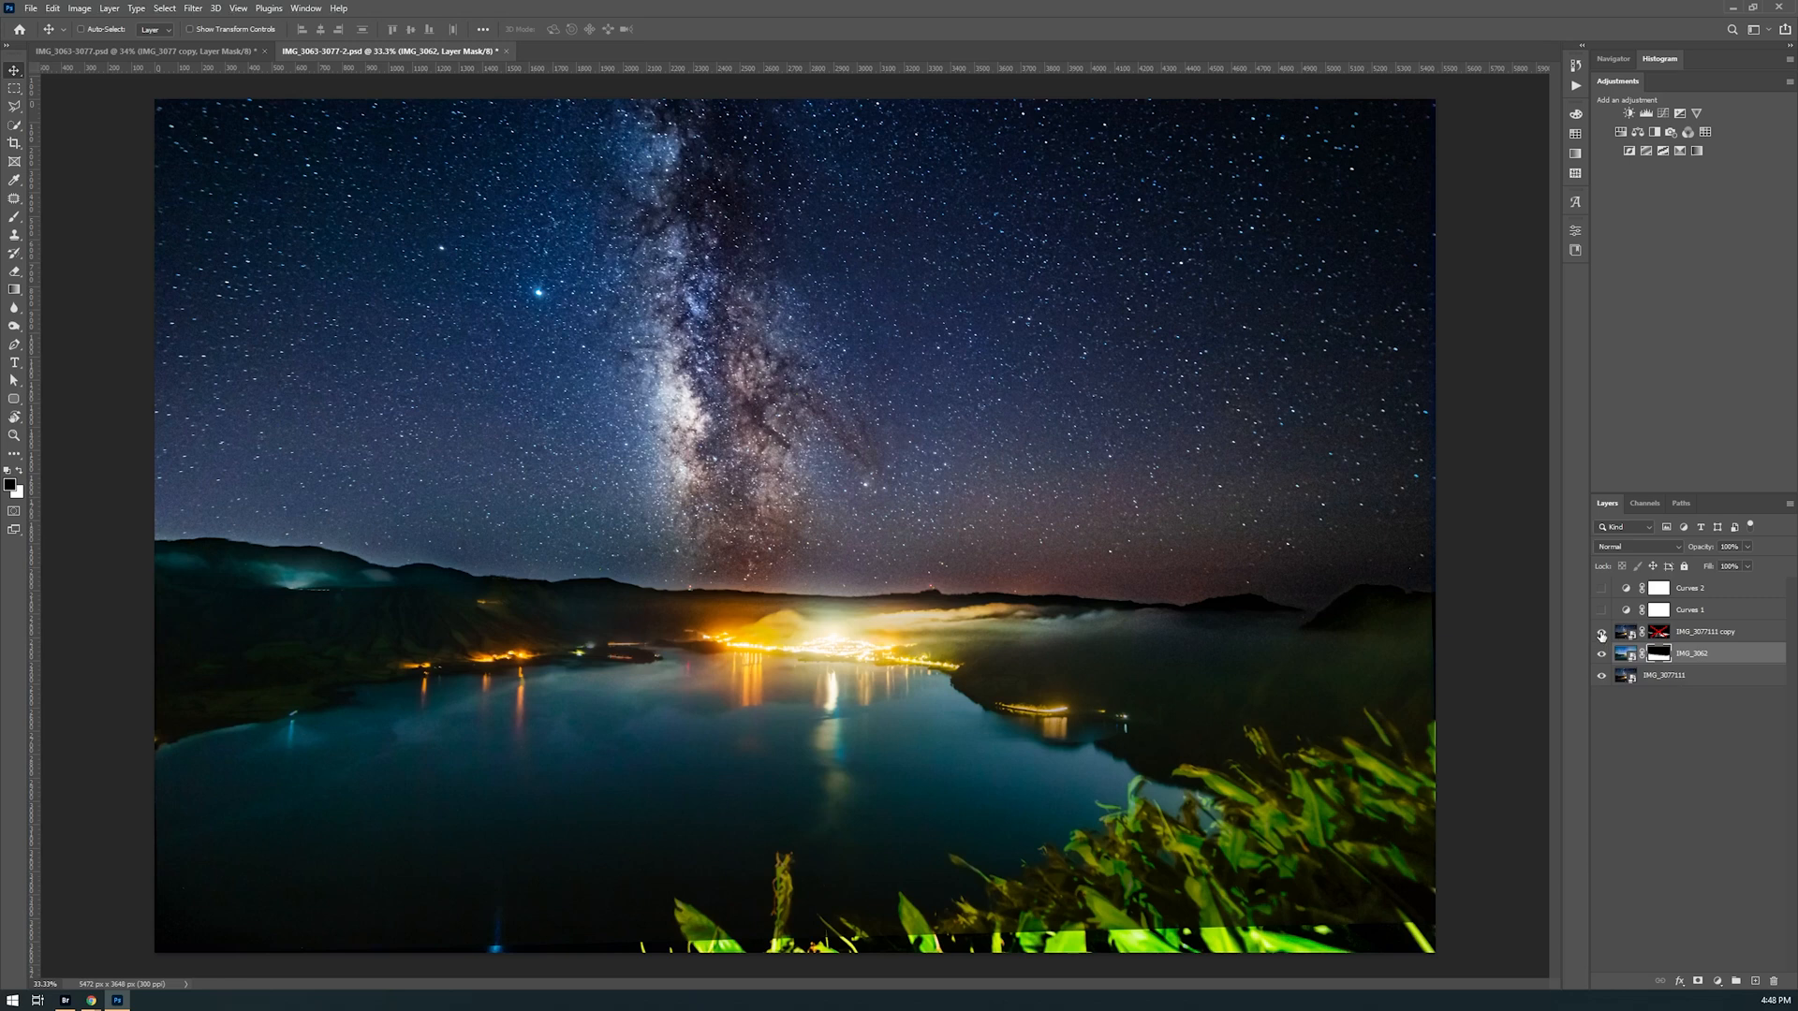
{"action": "left_click", "coordinate": [1601, 636], "text": "alt"}
{"action": "left_click", "coordinate": [1661, 632], "text": "shift"}
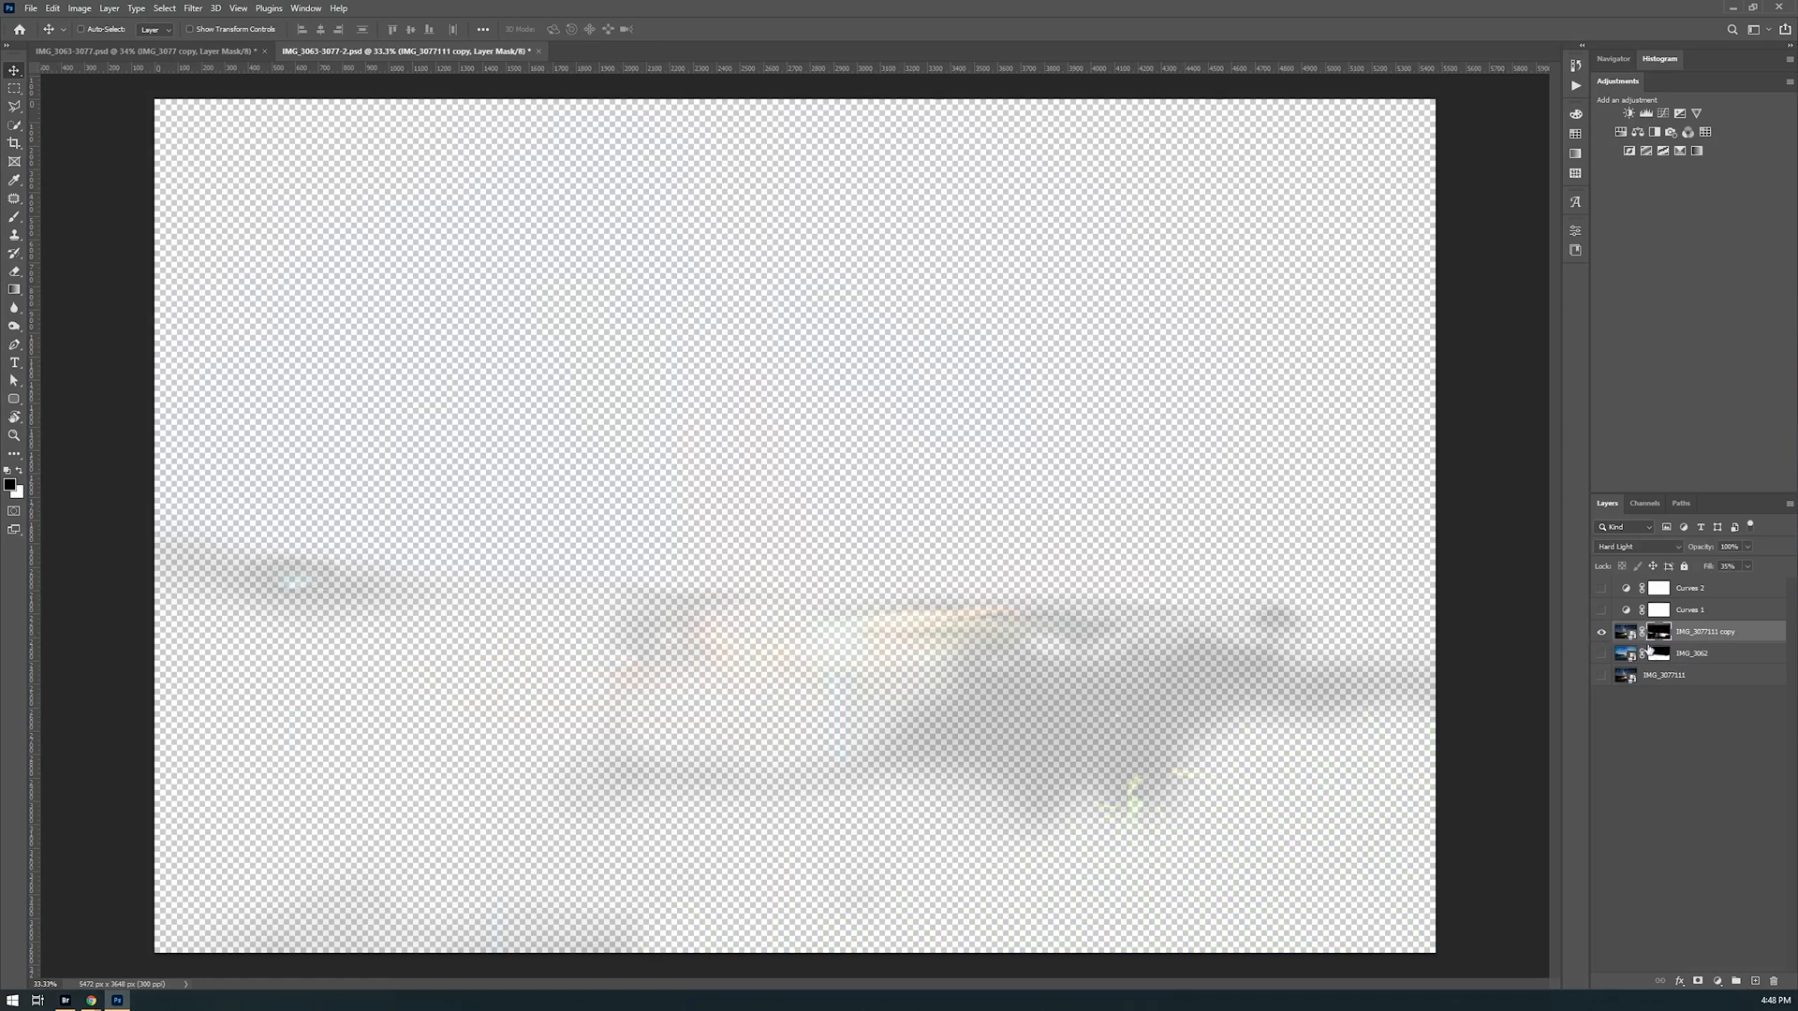
Show the two photo layers below the copy and both Curves adjustments, and select the IMG_3062 image
{"action": "left_click_drag", "start_coordinate": [1603, 653], "coordinate": [1602, 676]}
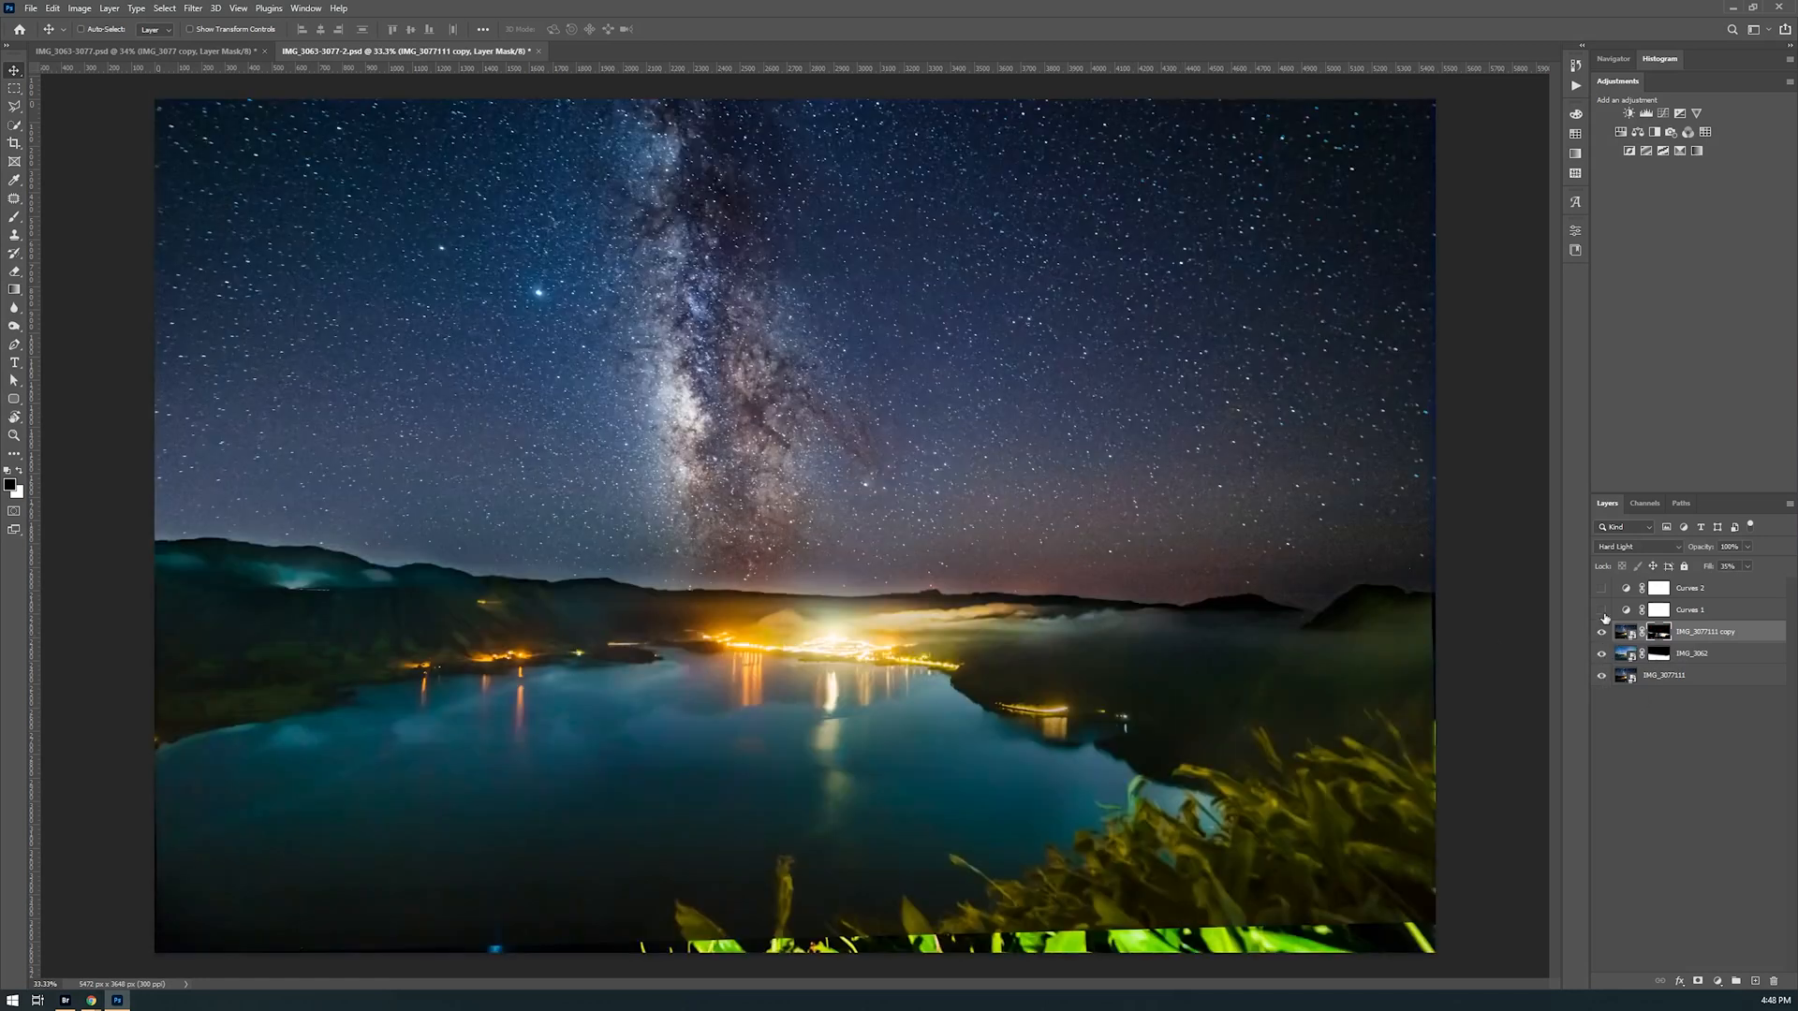
{"action": "left_click_drag", "start_coordinate": [1602, 611], "coordinate": [1601, 588]}
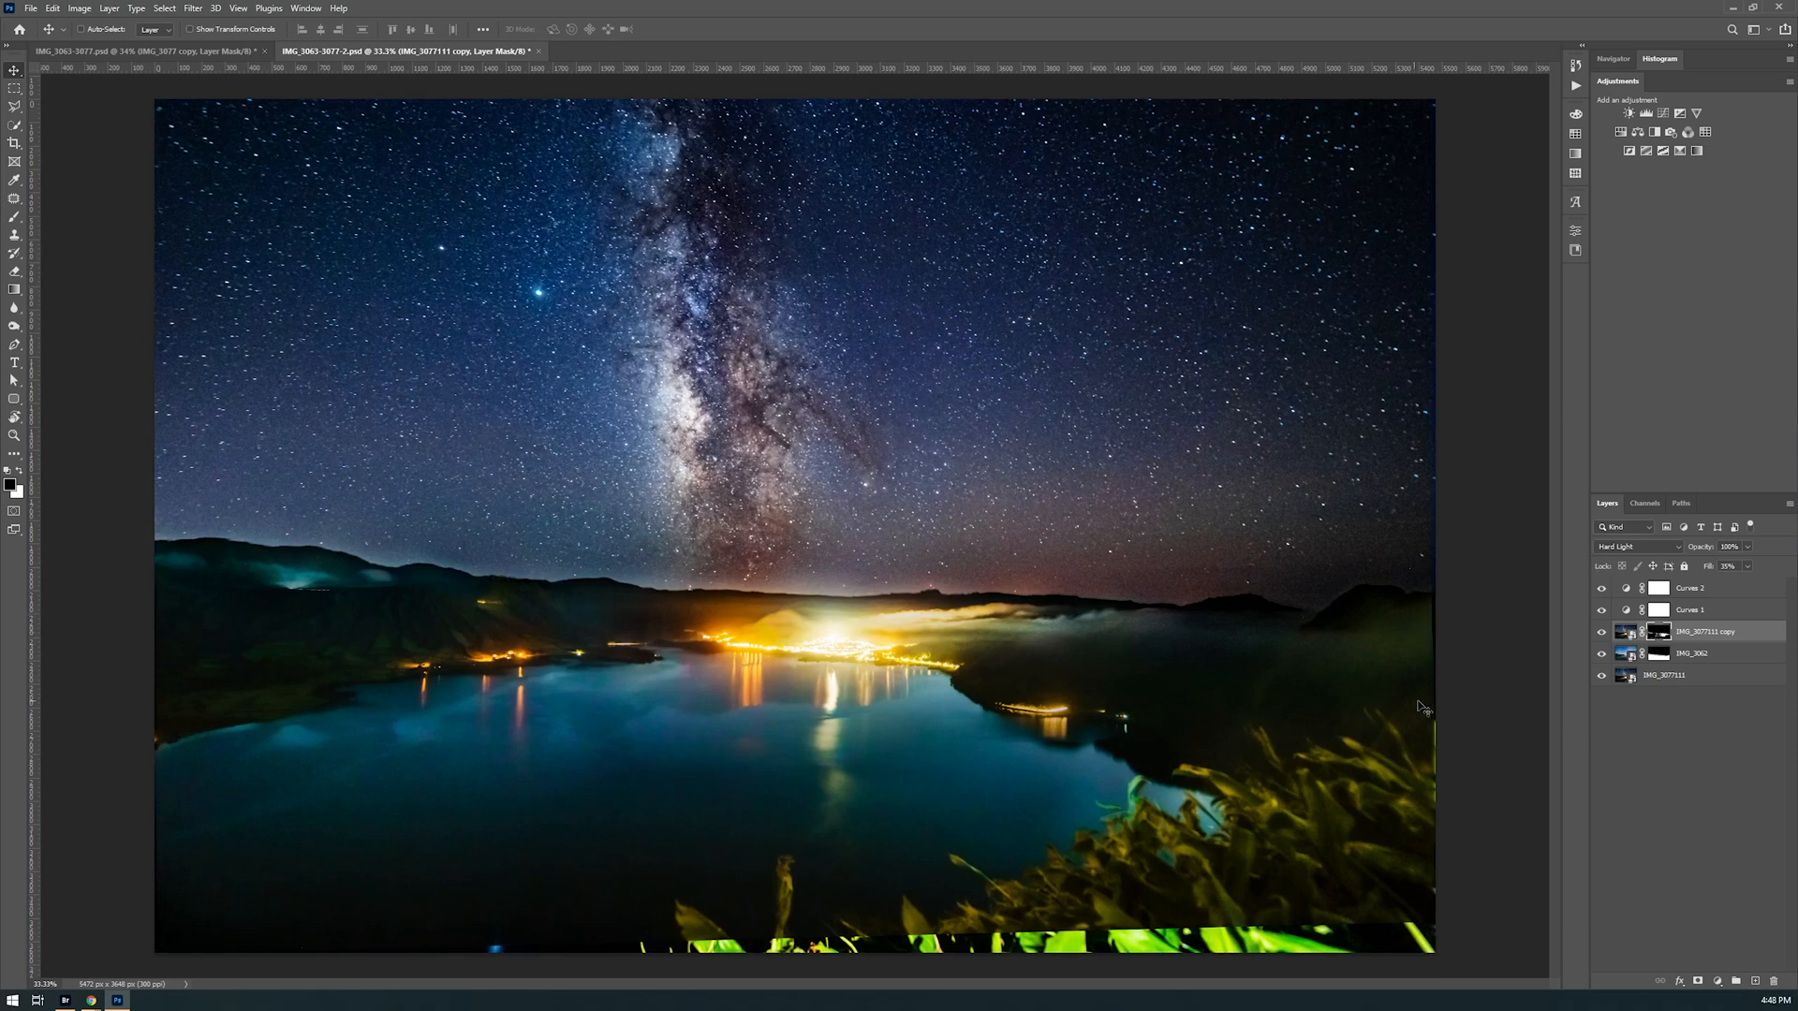
{"action": "left_click", "coordinate": [1629, 656]}
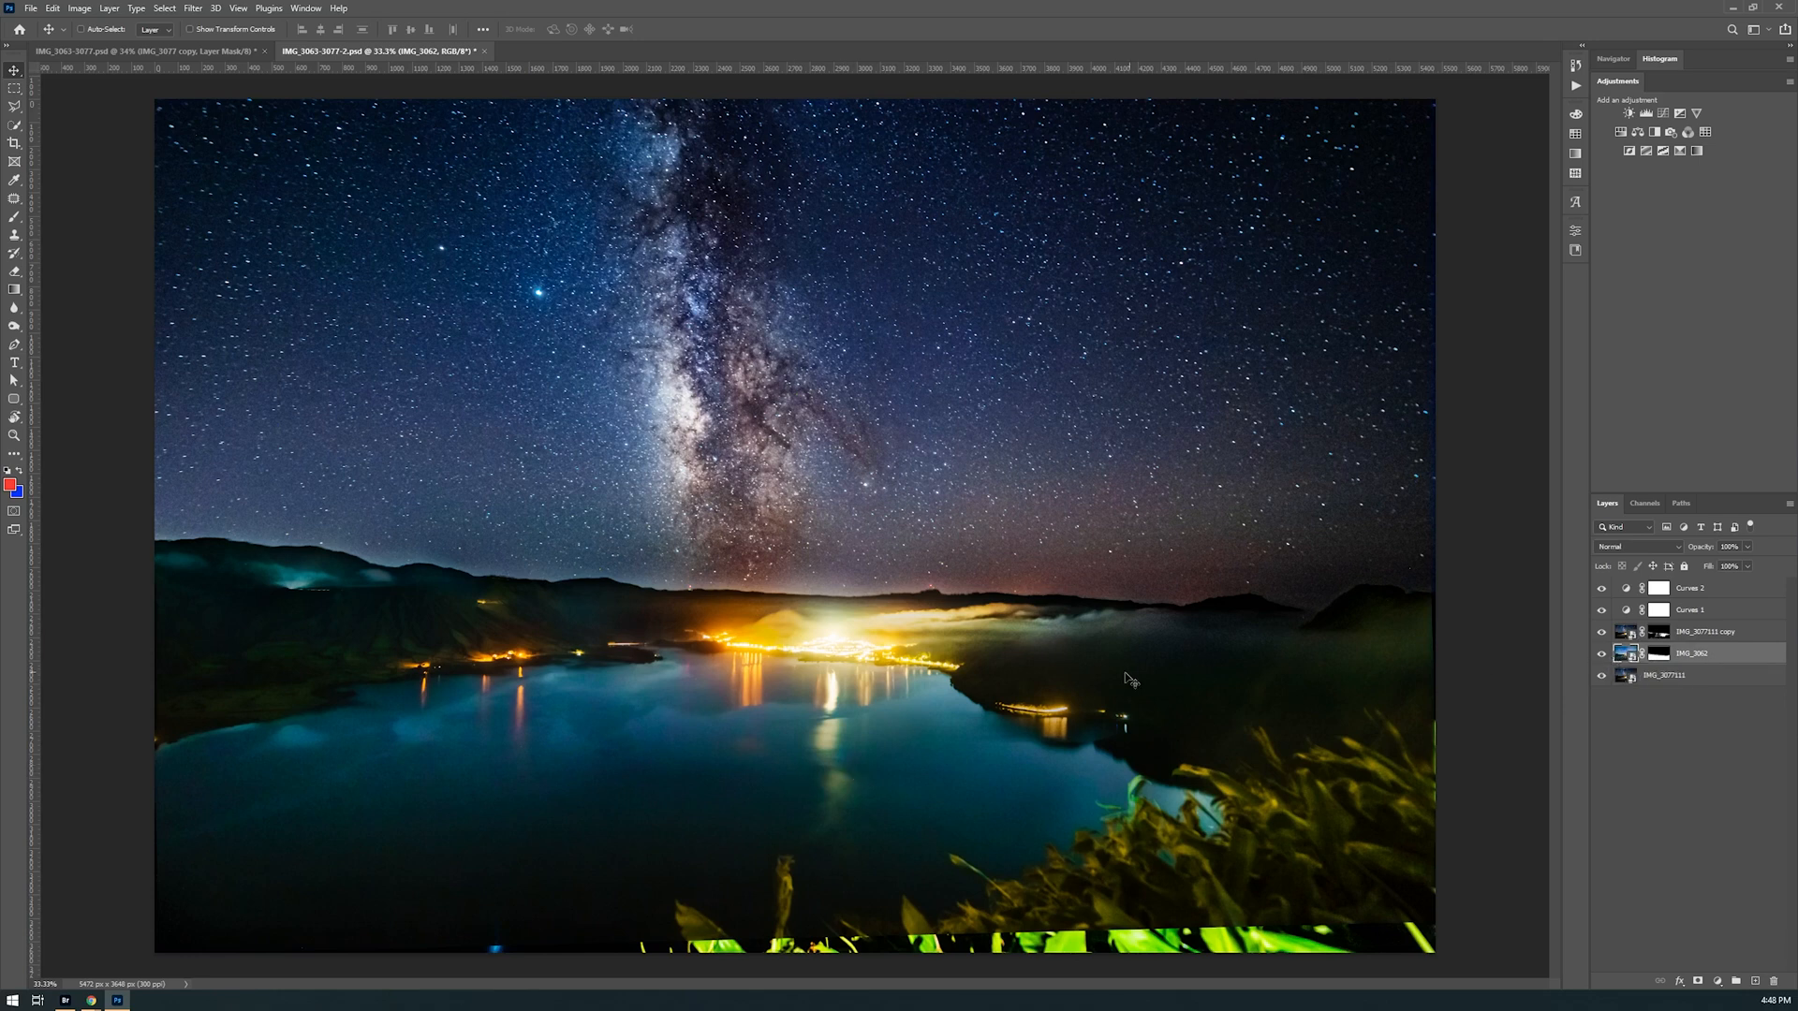
Switch to Bridge, open IMG_3080.CR2 in Camera Raw and bring it into Photoshop as a smart object
{"action": "left_click", "coordinate": [65, 1000]}
{"action": "left_click", "coordinate": [570, 534]}
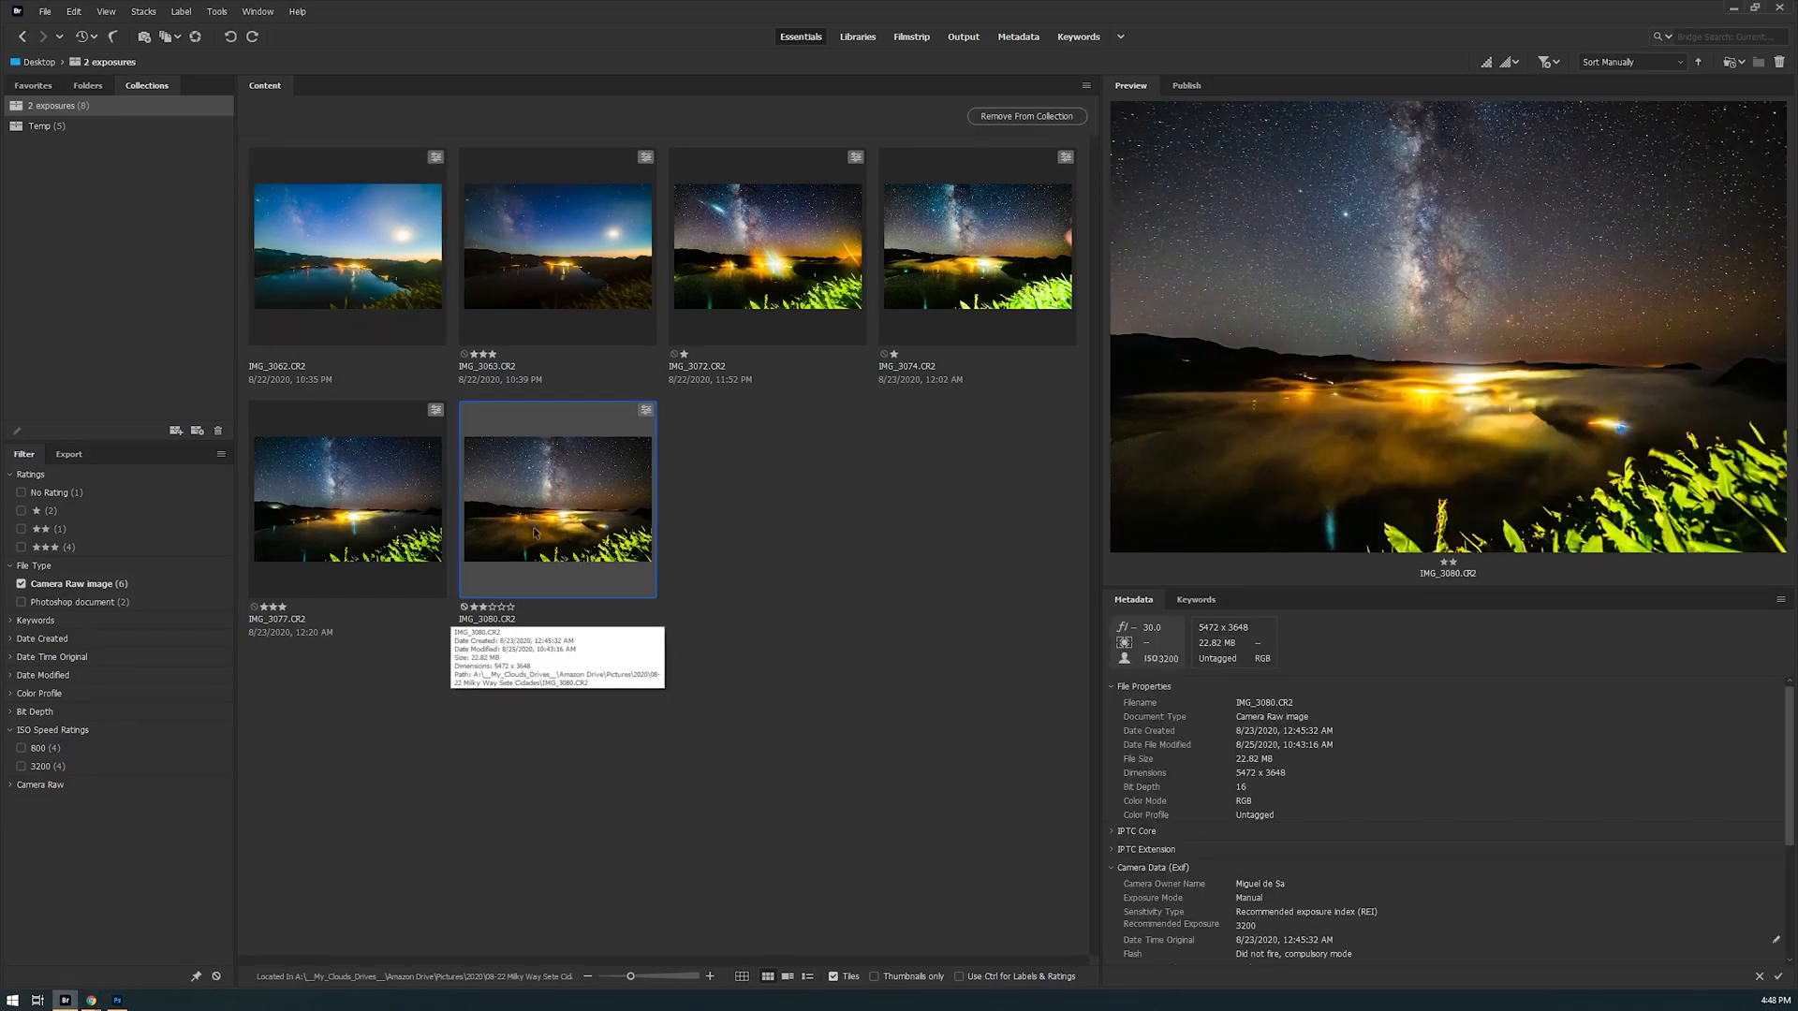
{"action": "left_click", "coordinate": [194, 37]}
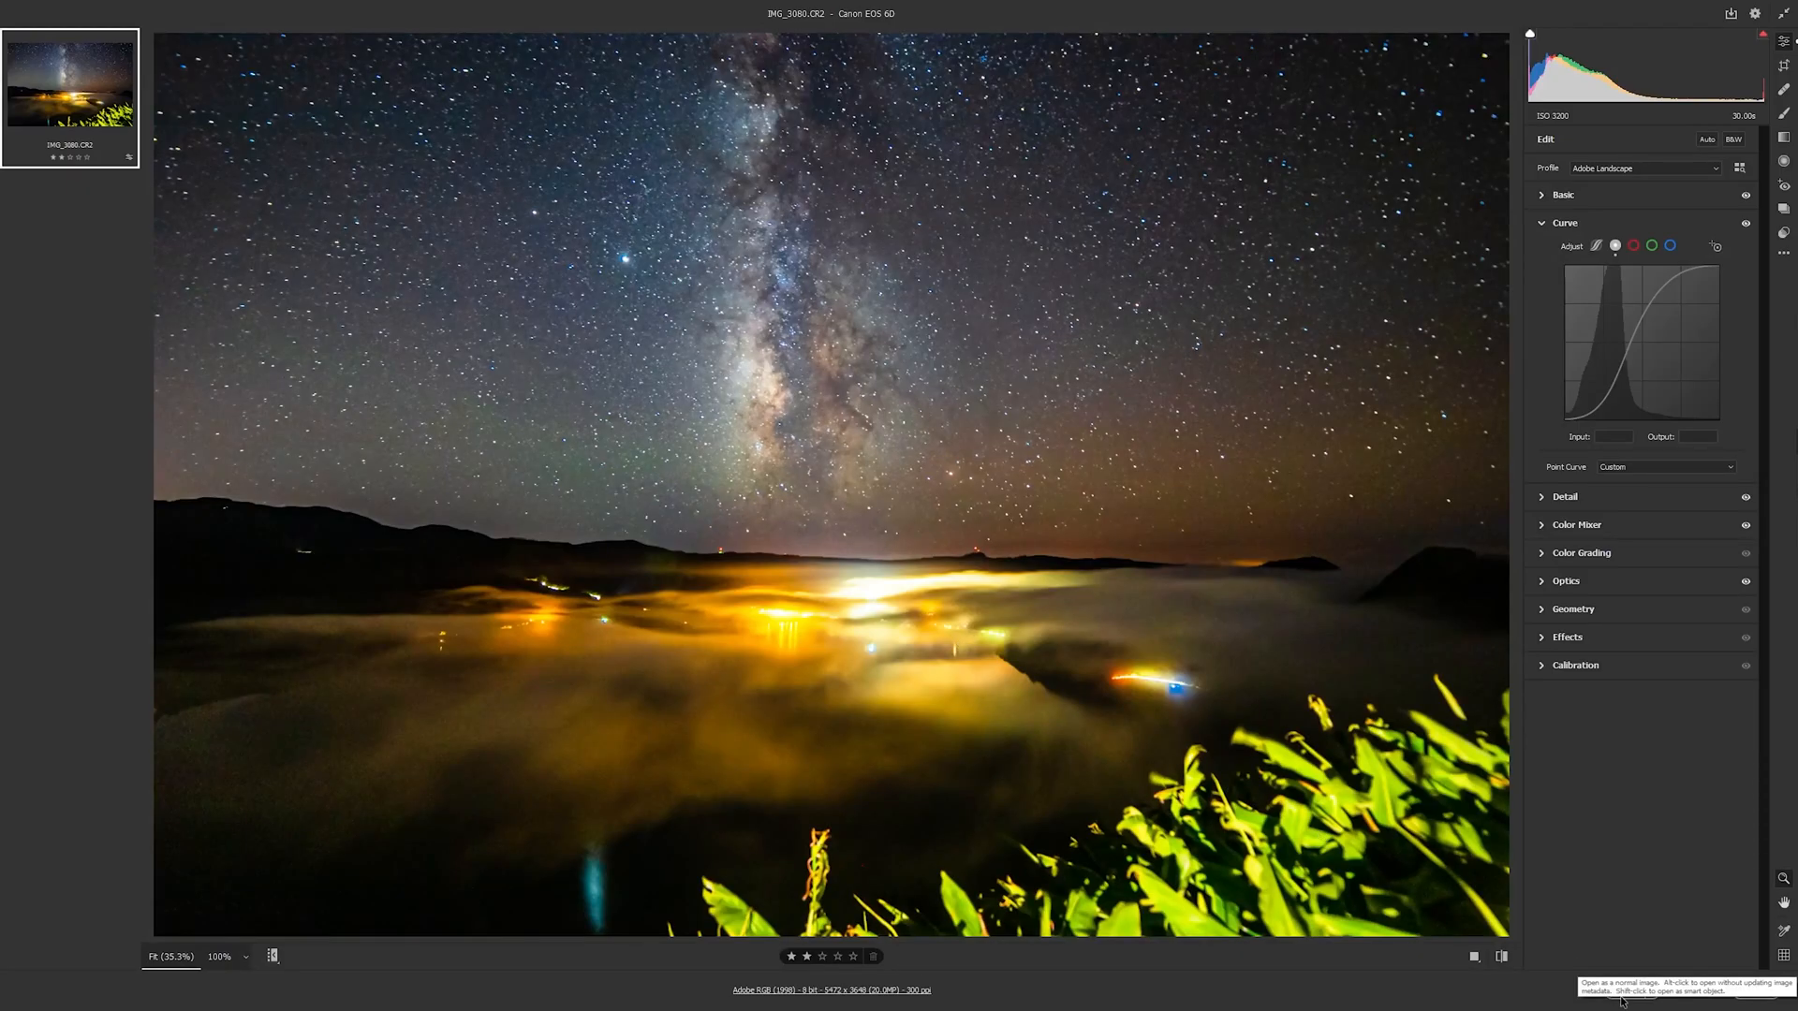
{"action": "key", "text": "shift"}
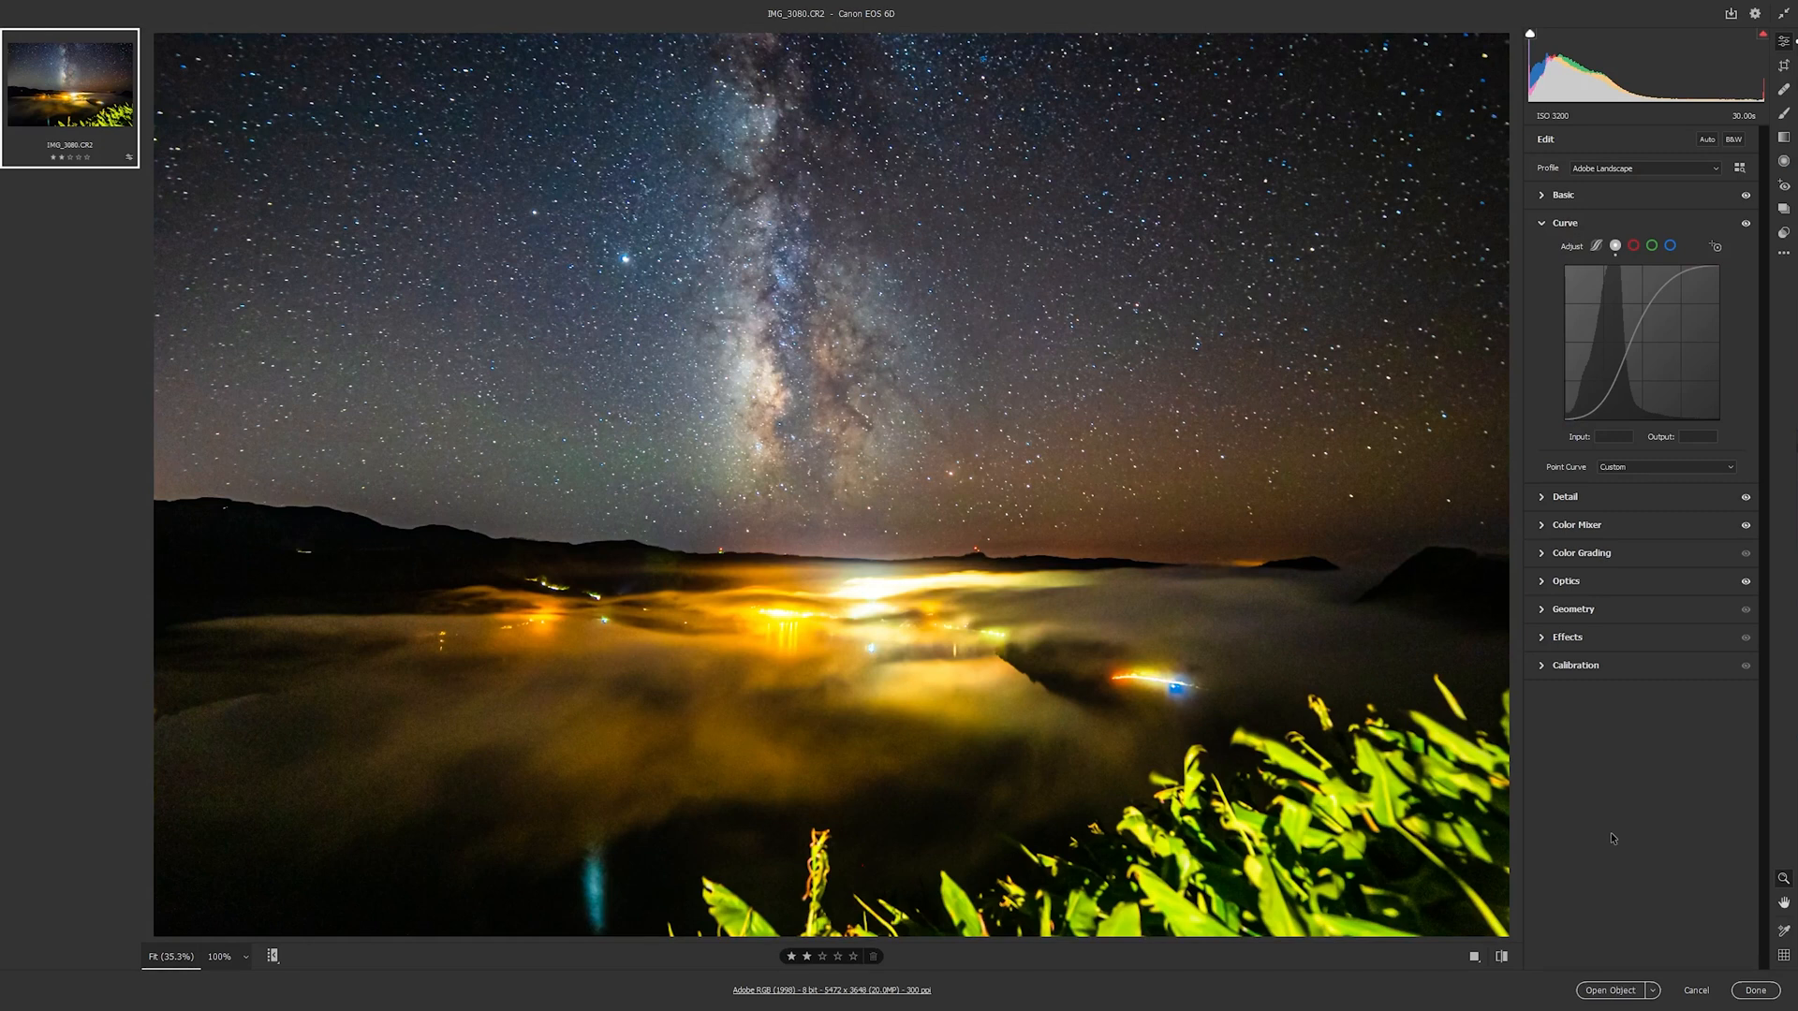
{"action": "left_click", "coordinate": [1612, 991], "text": "shift"}
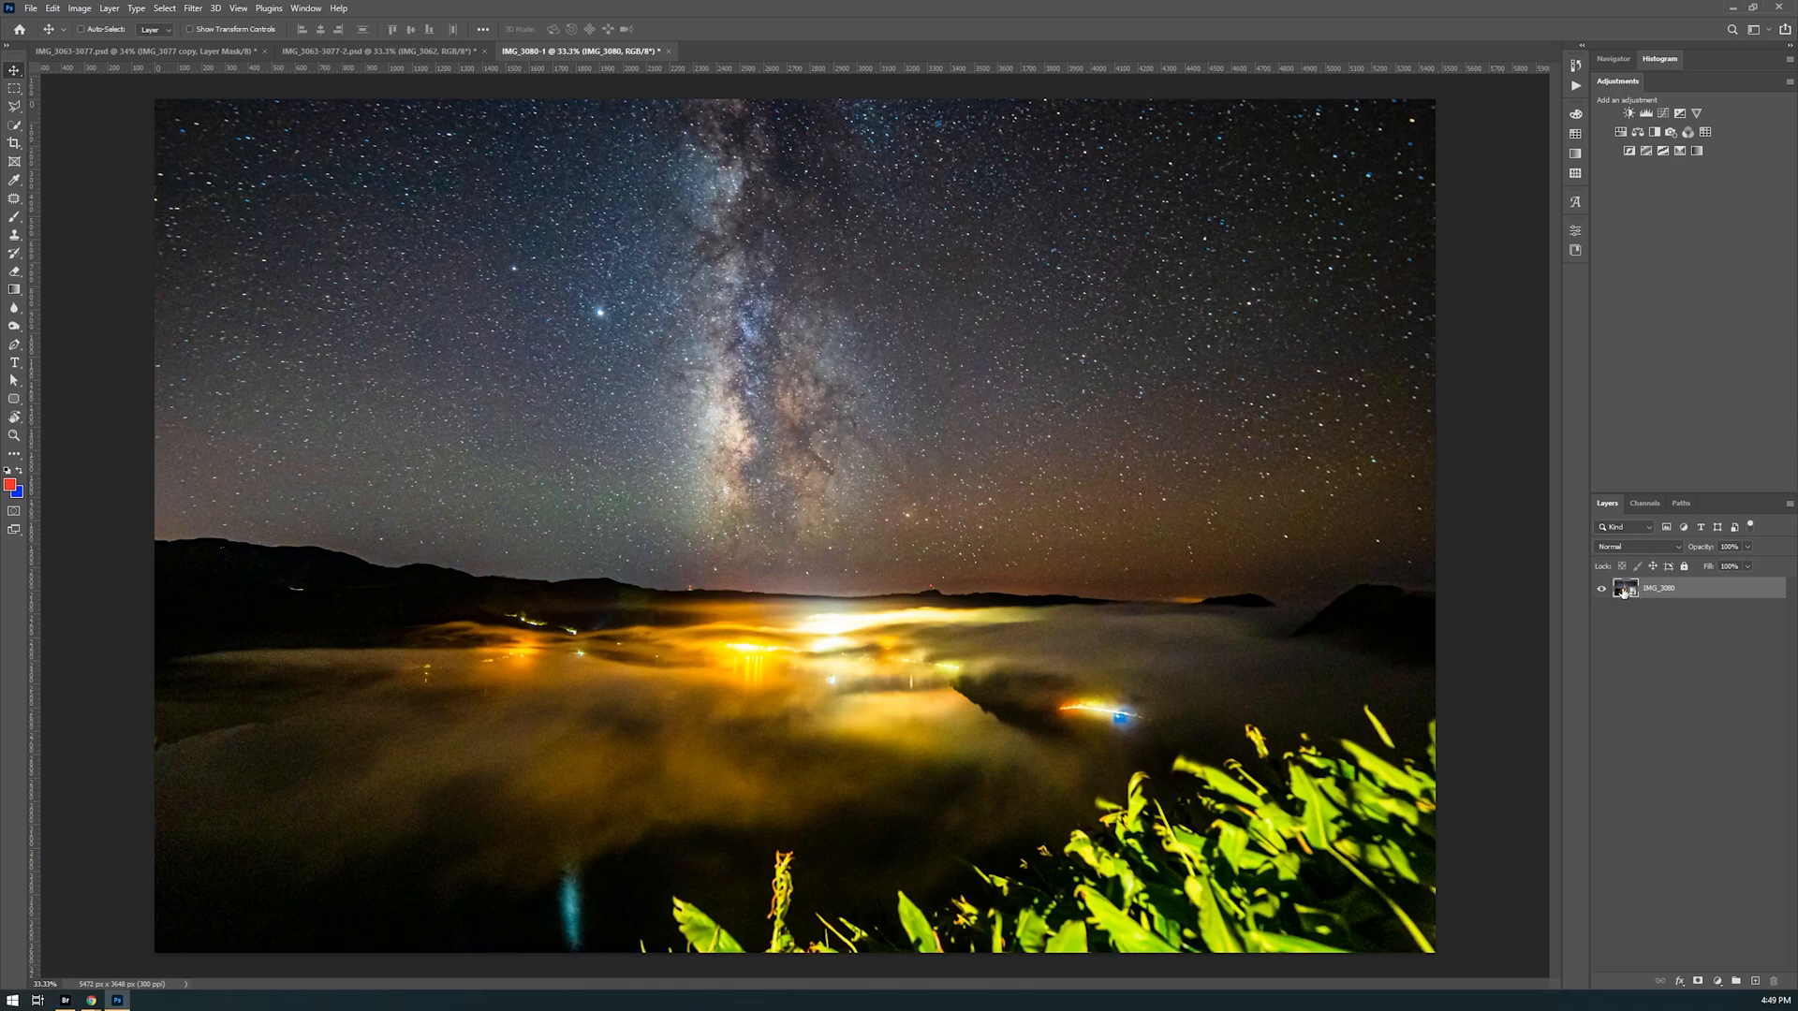
Reopen the Camera Raw settings of the IMG_3080 smart object and close them without changes
{"action": "key", "text": "ctrl+shift+a"}
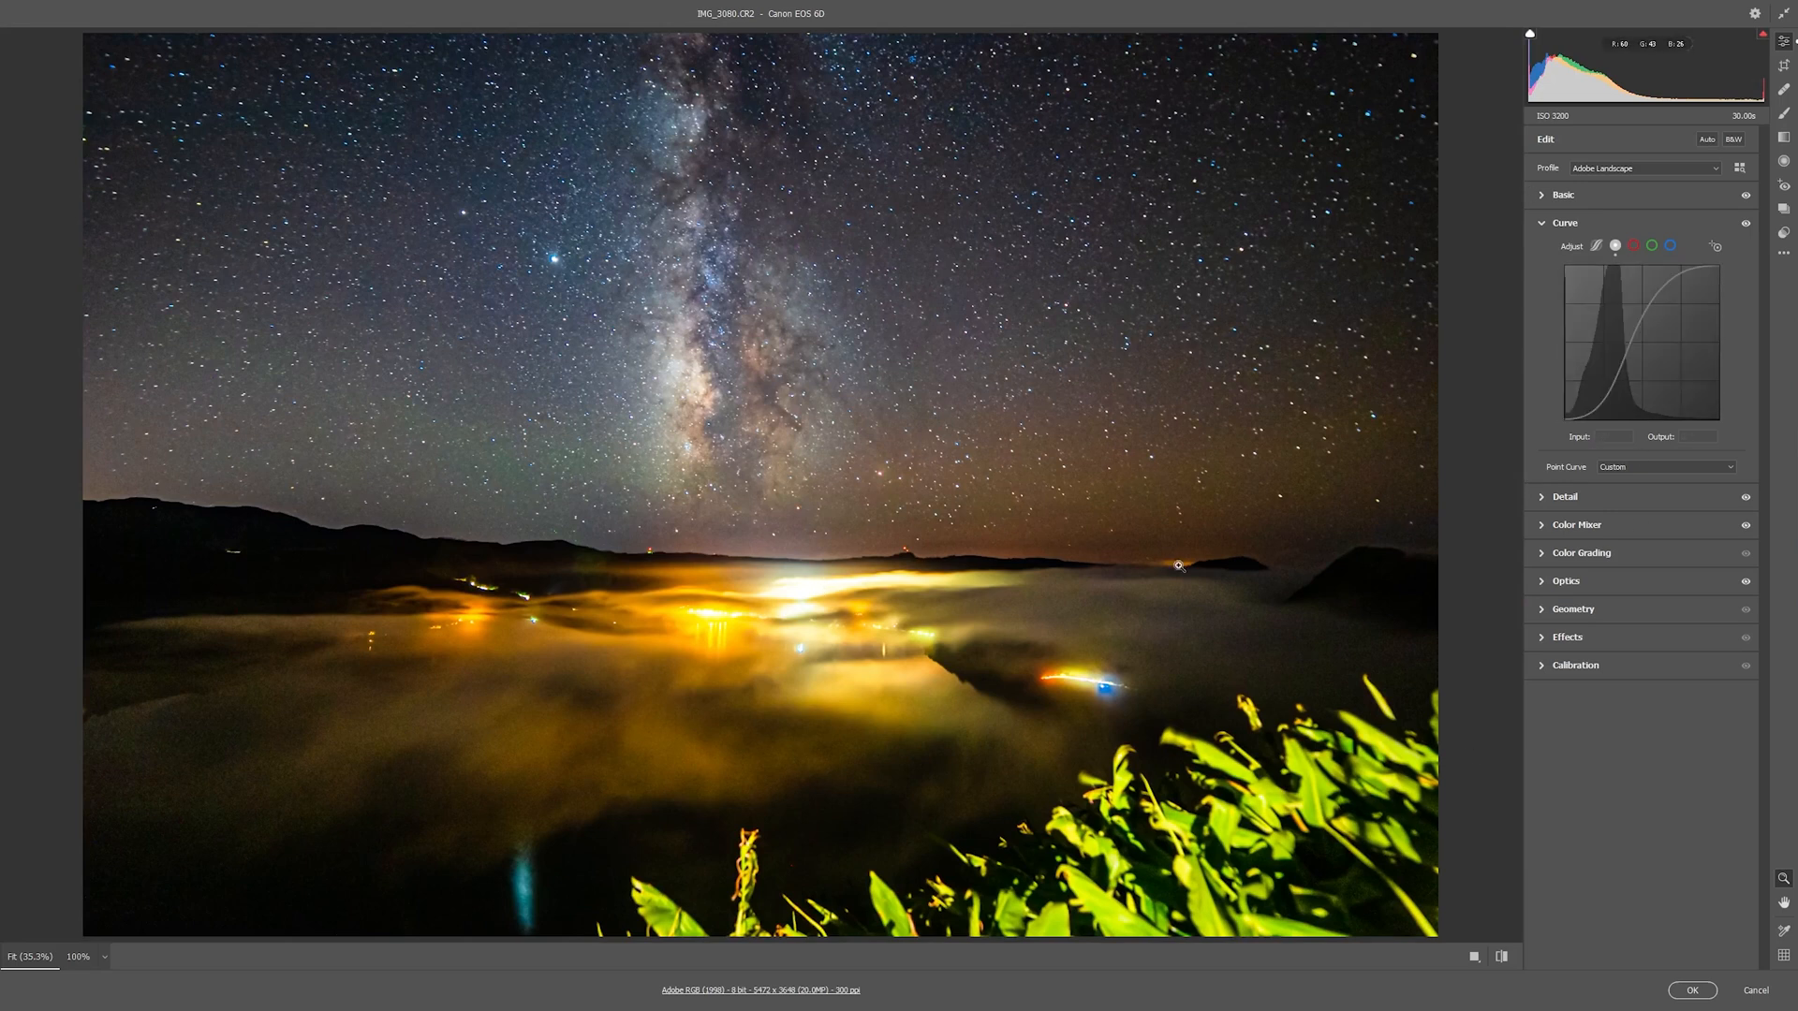
{"action": "left_click", "coordinate": [1757, 991]}
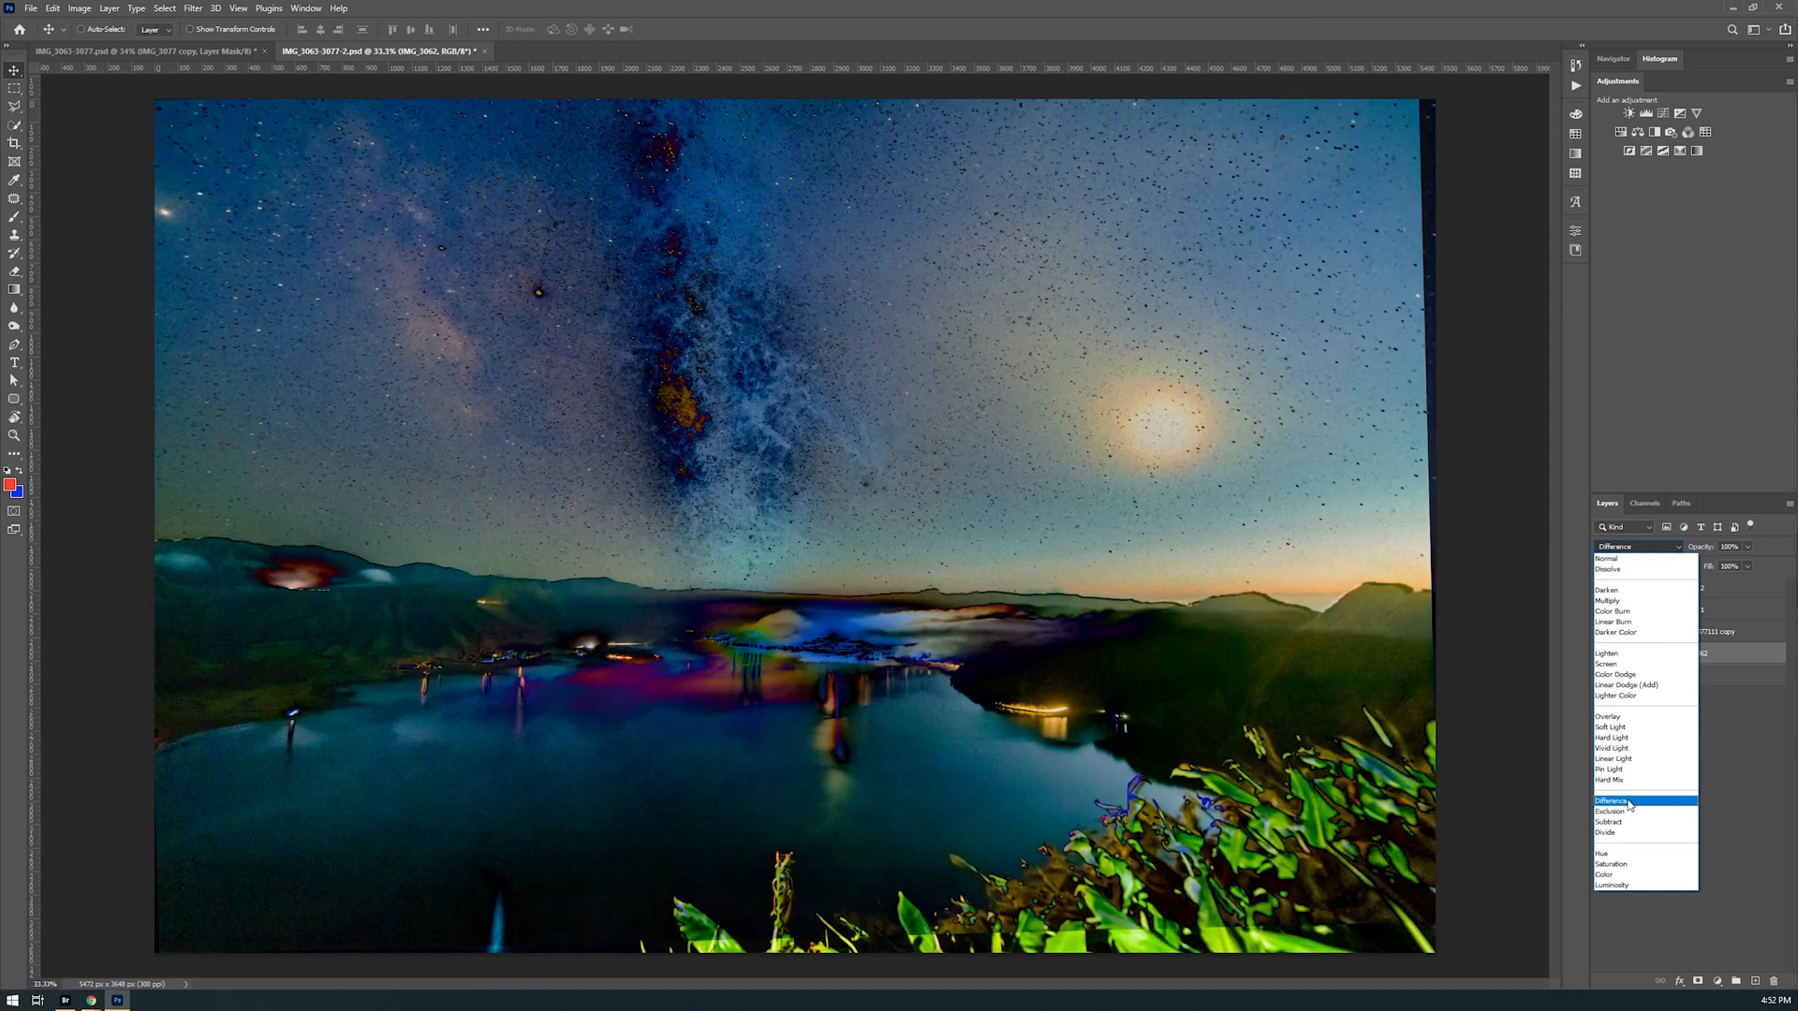
Set the IMG_3062 layer's blend mode to Difference and enable its layer mask
{"action": "left_click", "coordinate": [1630, 803]}
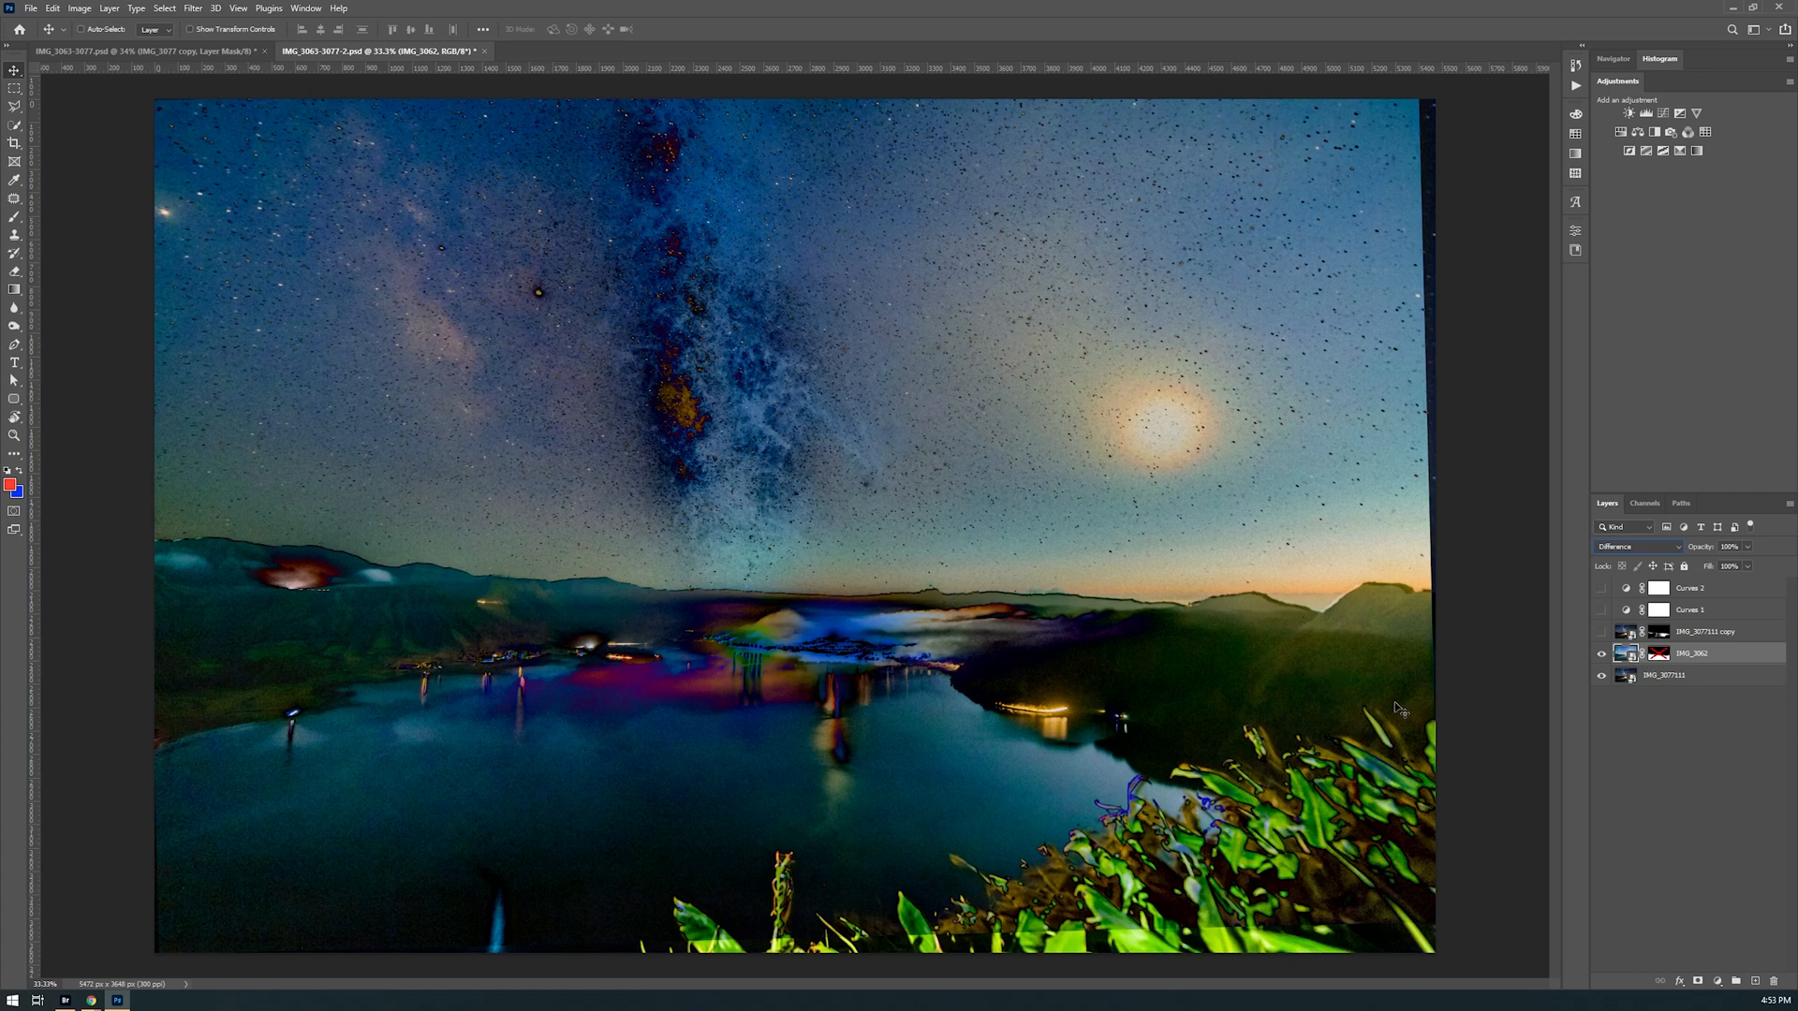
{"action": "left_click", "coordinate": [1660, 654]}
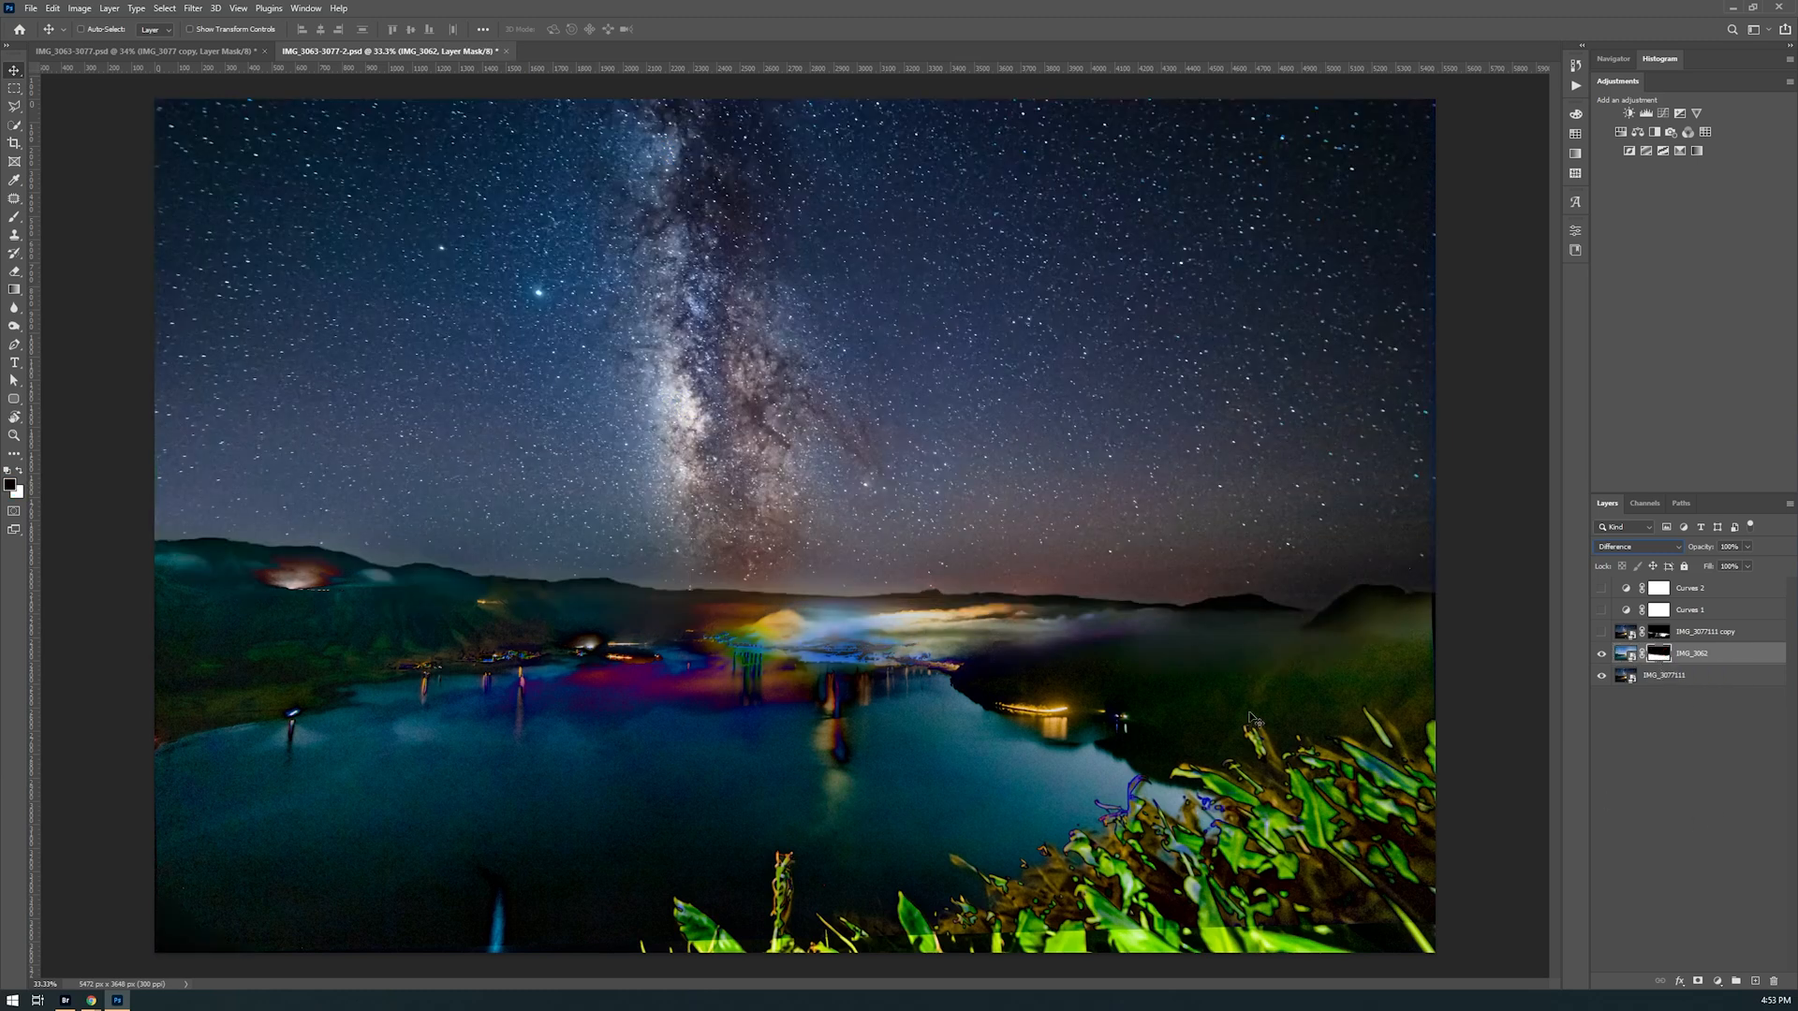
Examine the alignment of the ridges and town lights up close, comparing with the IMG_3062 layer hidden and shown
{"action": "key", "text": "z"}
{"action": "mouse_move", "coordinate": [1339, 627]}
{"action": "left_mouse_down"}
{"action": "mouse_move", "coordinate": [1410, 661]}
{"action": "mouse_move", "coordinate": [1308, 637]}
{"action": "left_mouse_up"}
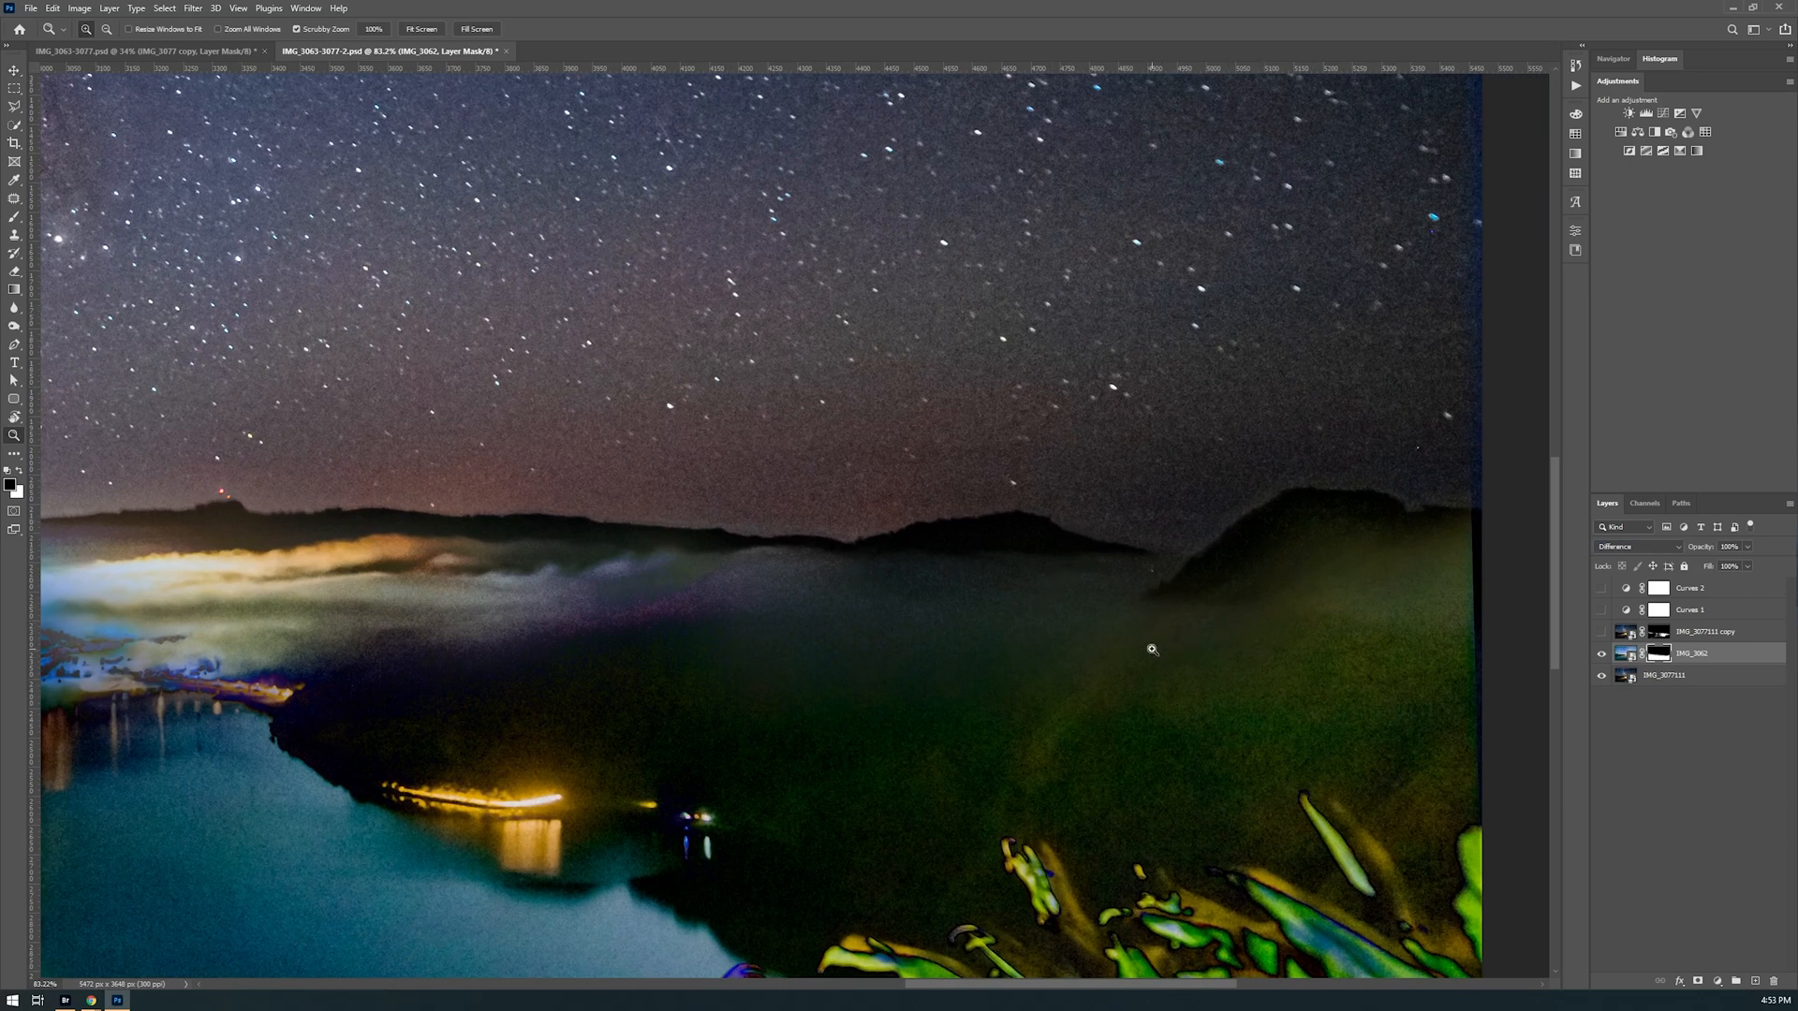
{"action": "left_click", "coordinate": [1601, 654]}
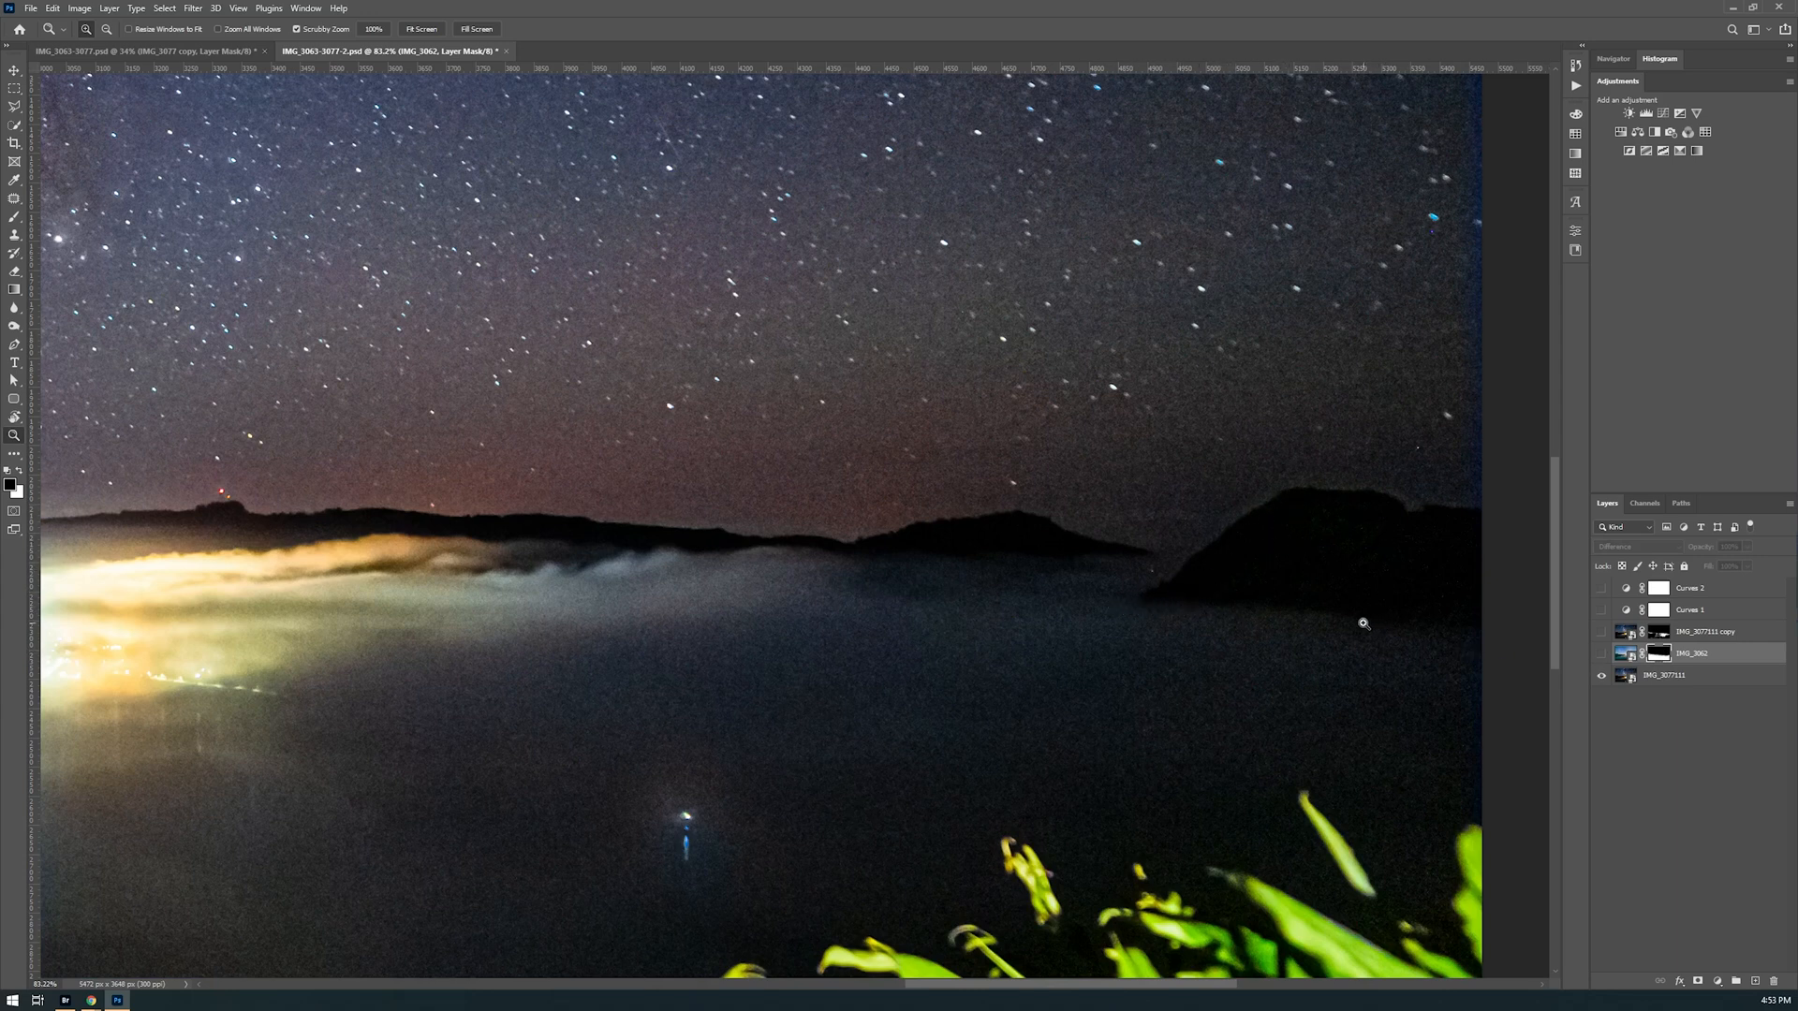
{"action": "left_click", "coordinate": [1600, 655]}
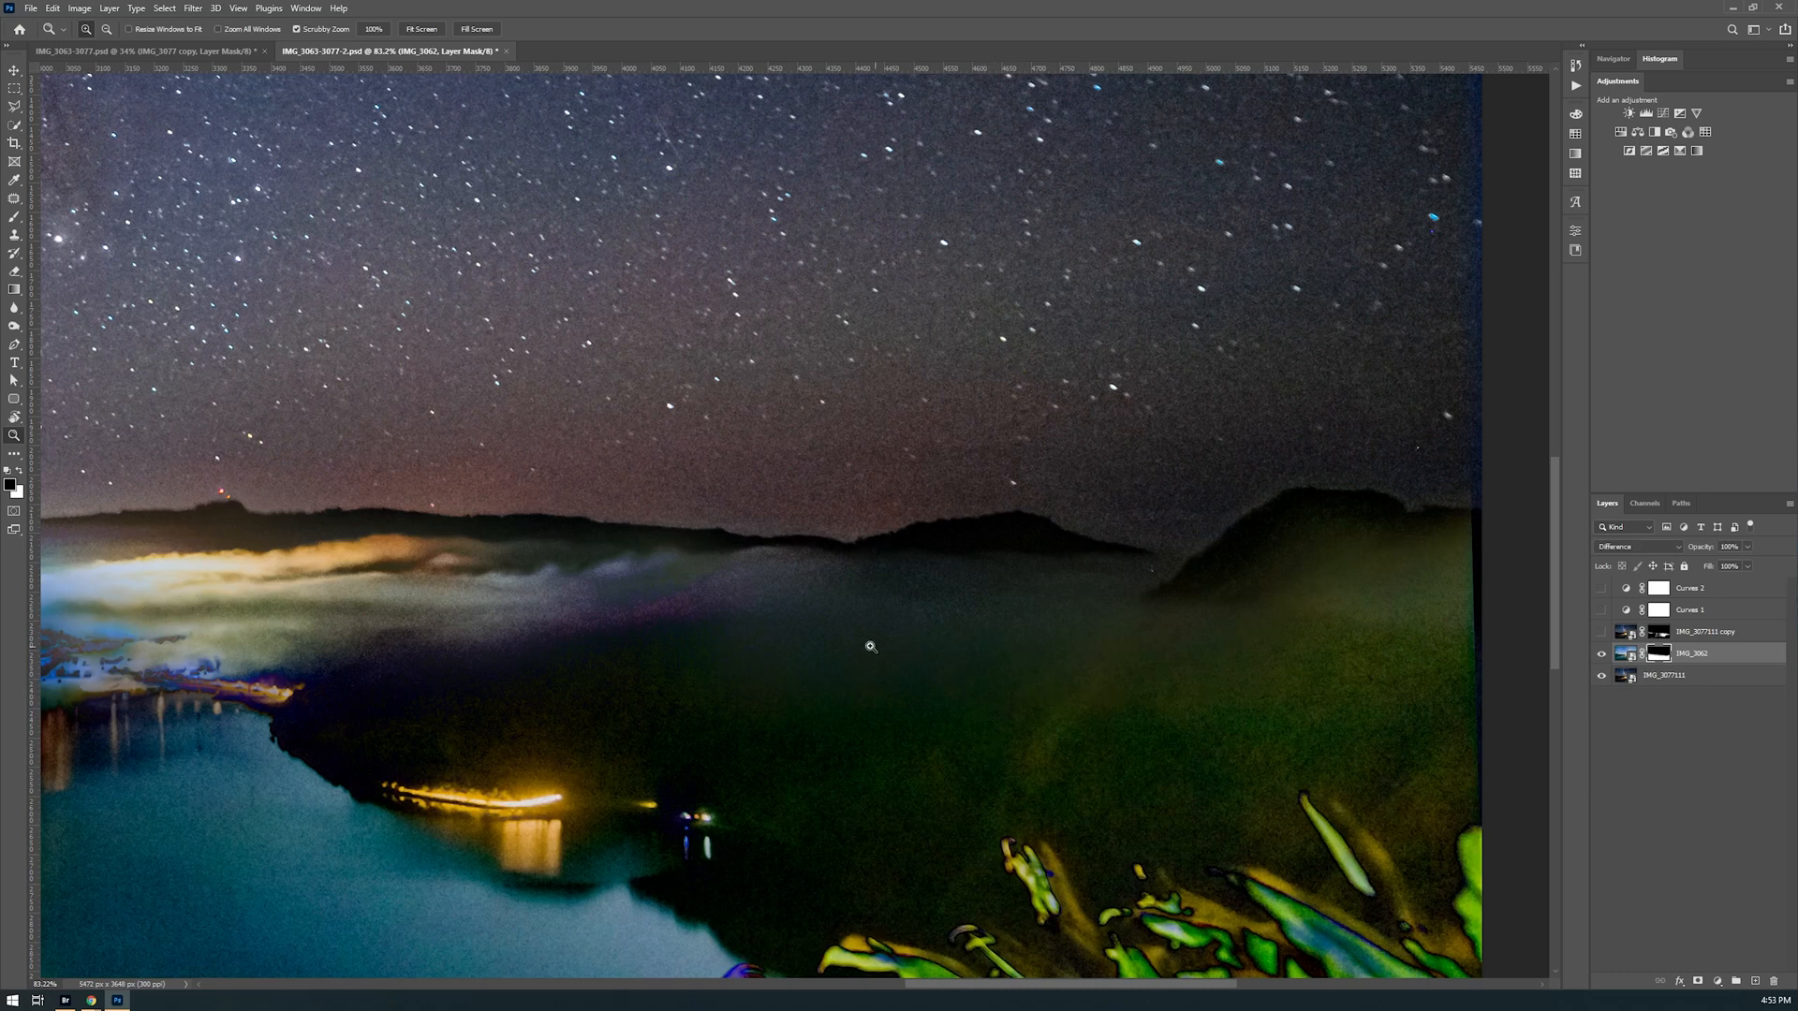
{"action": "left_click_drag", "start_coordinate": [732, 640], "coordinate": [1124, 630]}
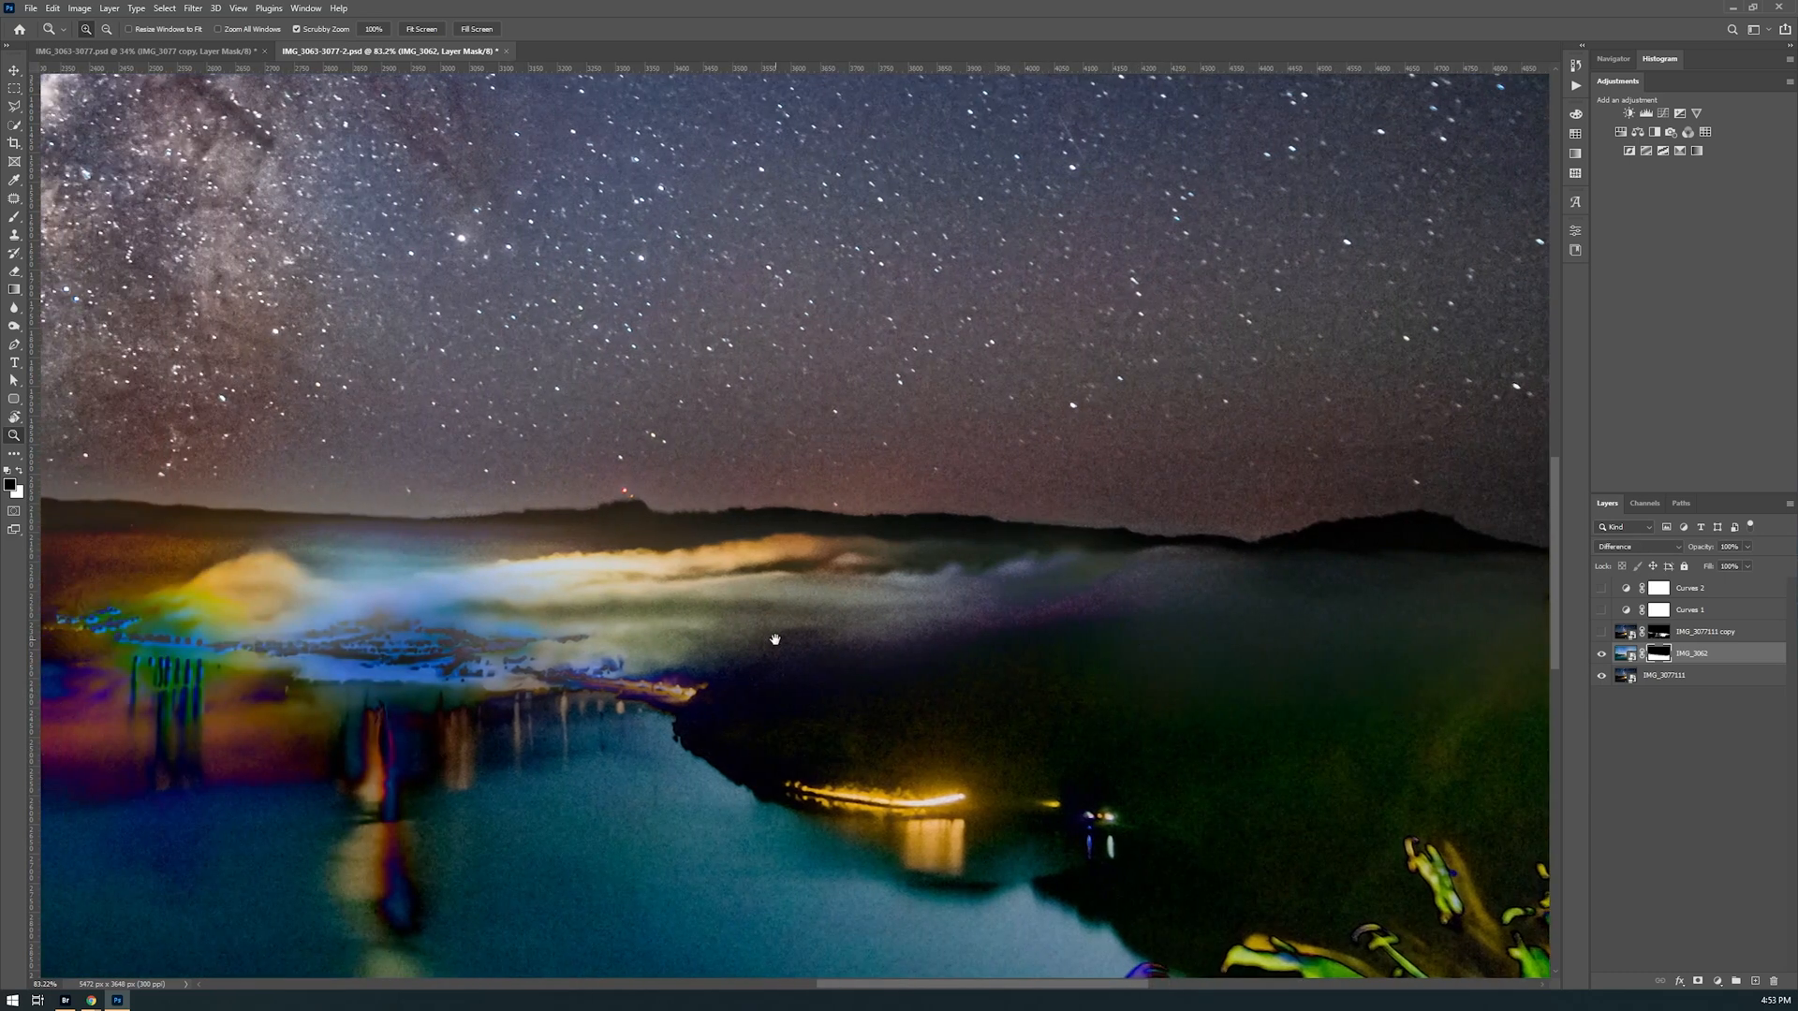
{"action": "left_click_drag", "start_coordinate": [774, 634], "coordinate": [947, 649]}
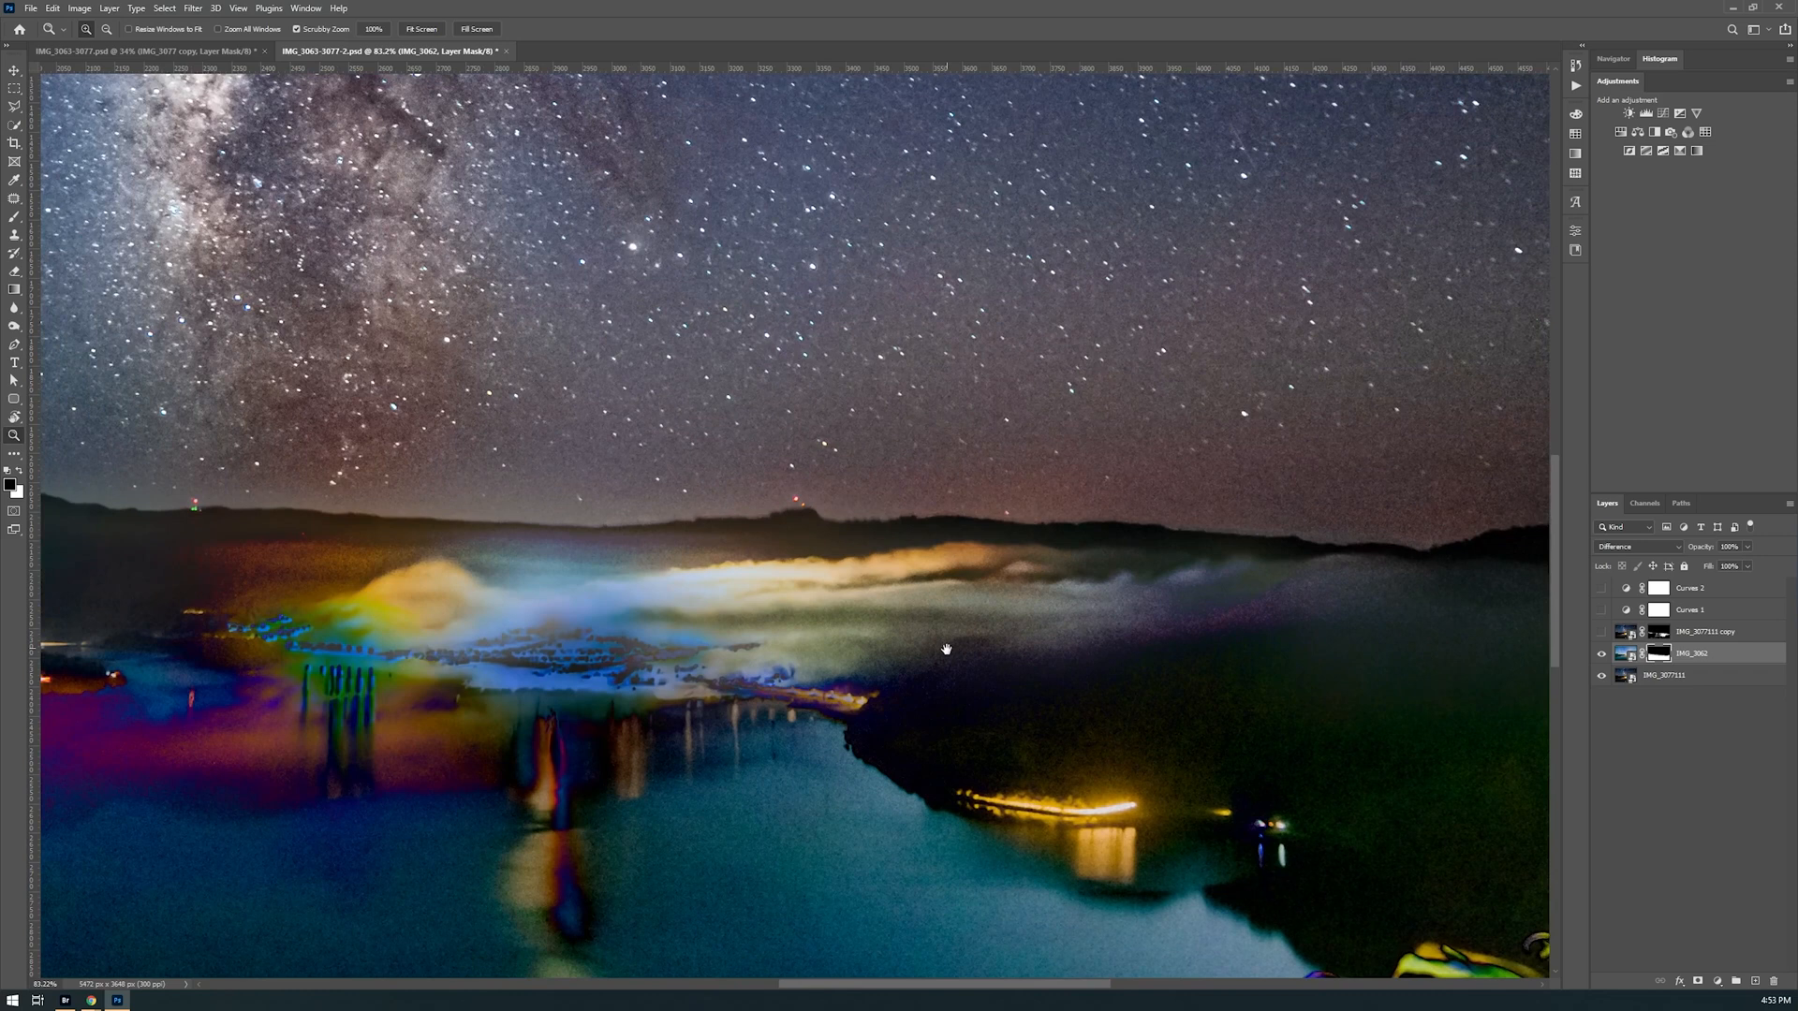
Set the IMG_3062 layer's blend mode to Normal and check the blend along the horizon toward the western hills
{"action": "left_click", "coordinate": [1627, 549]}
{"action": "left_click", "coordinate": [1613, 559]}
{"action": "left_click_drag", "start_coordinate": [1172, 652], "coordinate": [1270, 694]}
{"action": "left_click_drag", "start_coordinate": [894, 700], "coordinate": [1105, 729]}
{"action": "left_click_drag", "start_coordinate": [358, 585], "coordinate": [679, 619]}
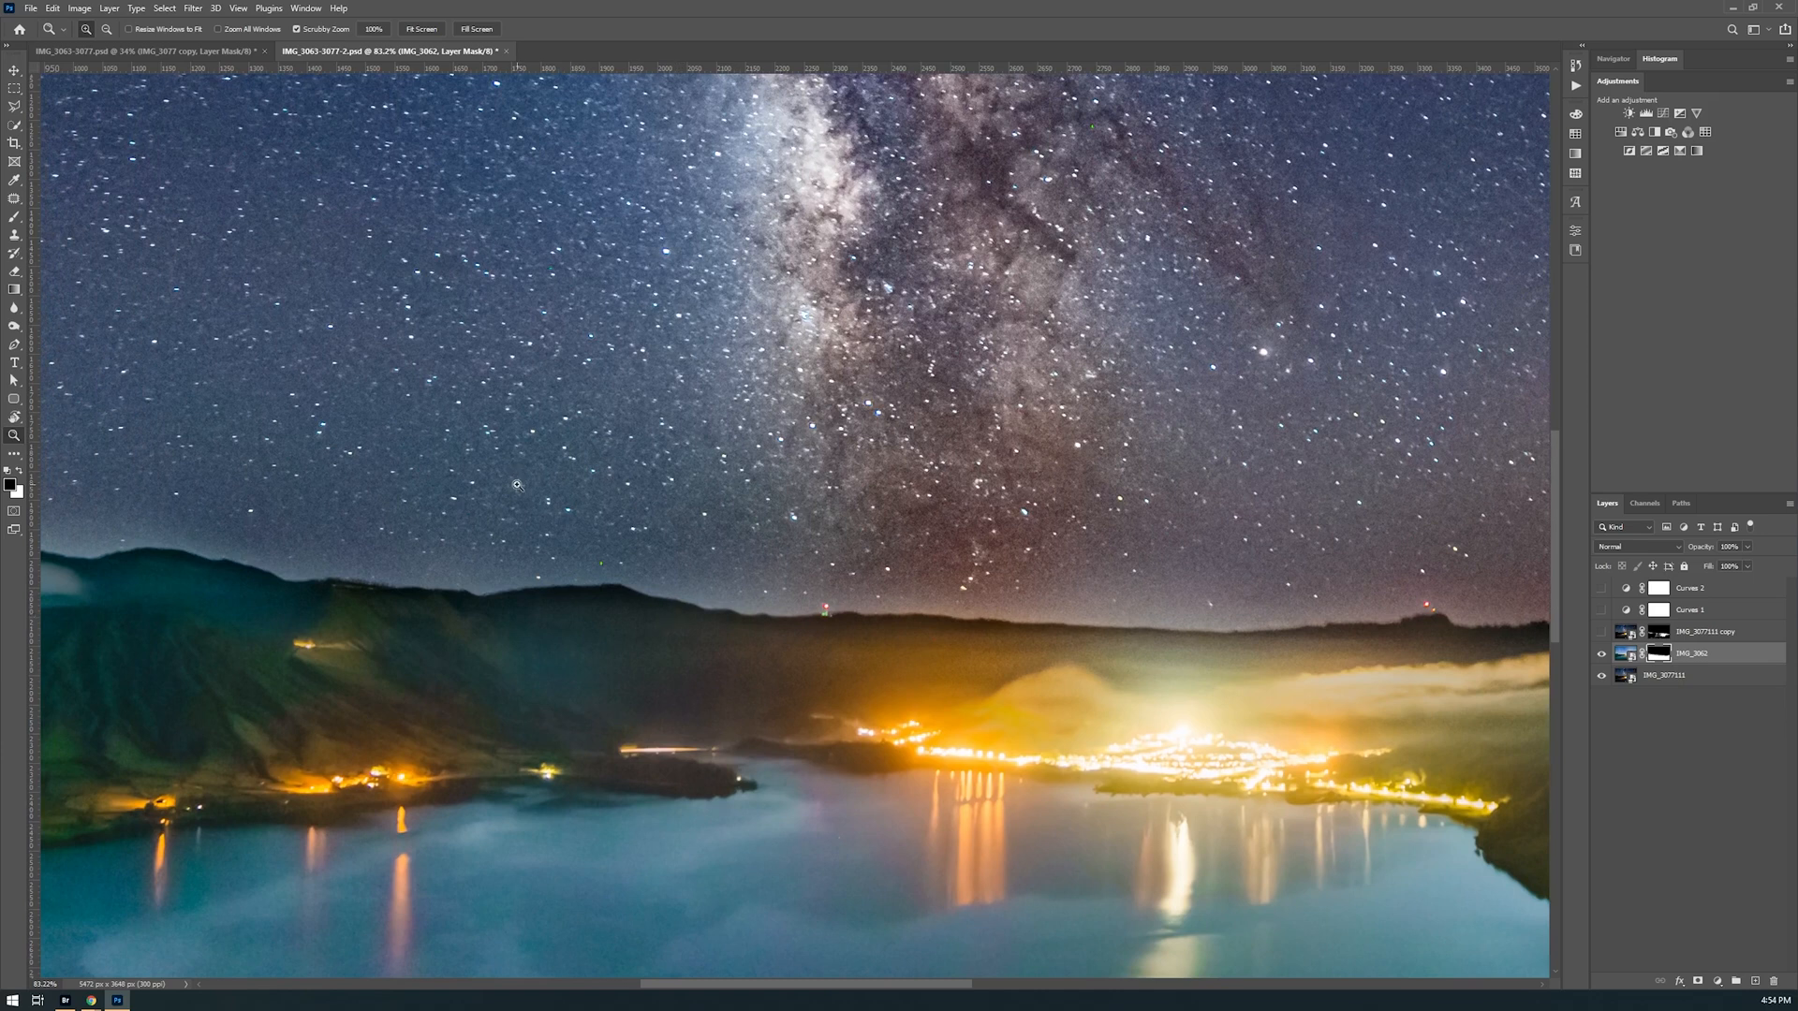
Brush the IMG_3062 layer mask lightly along the dark ridge line at 20% opacity
{"action": "key", "text": "b"}
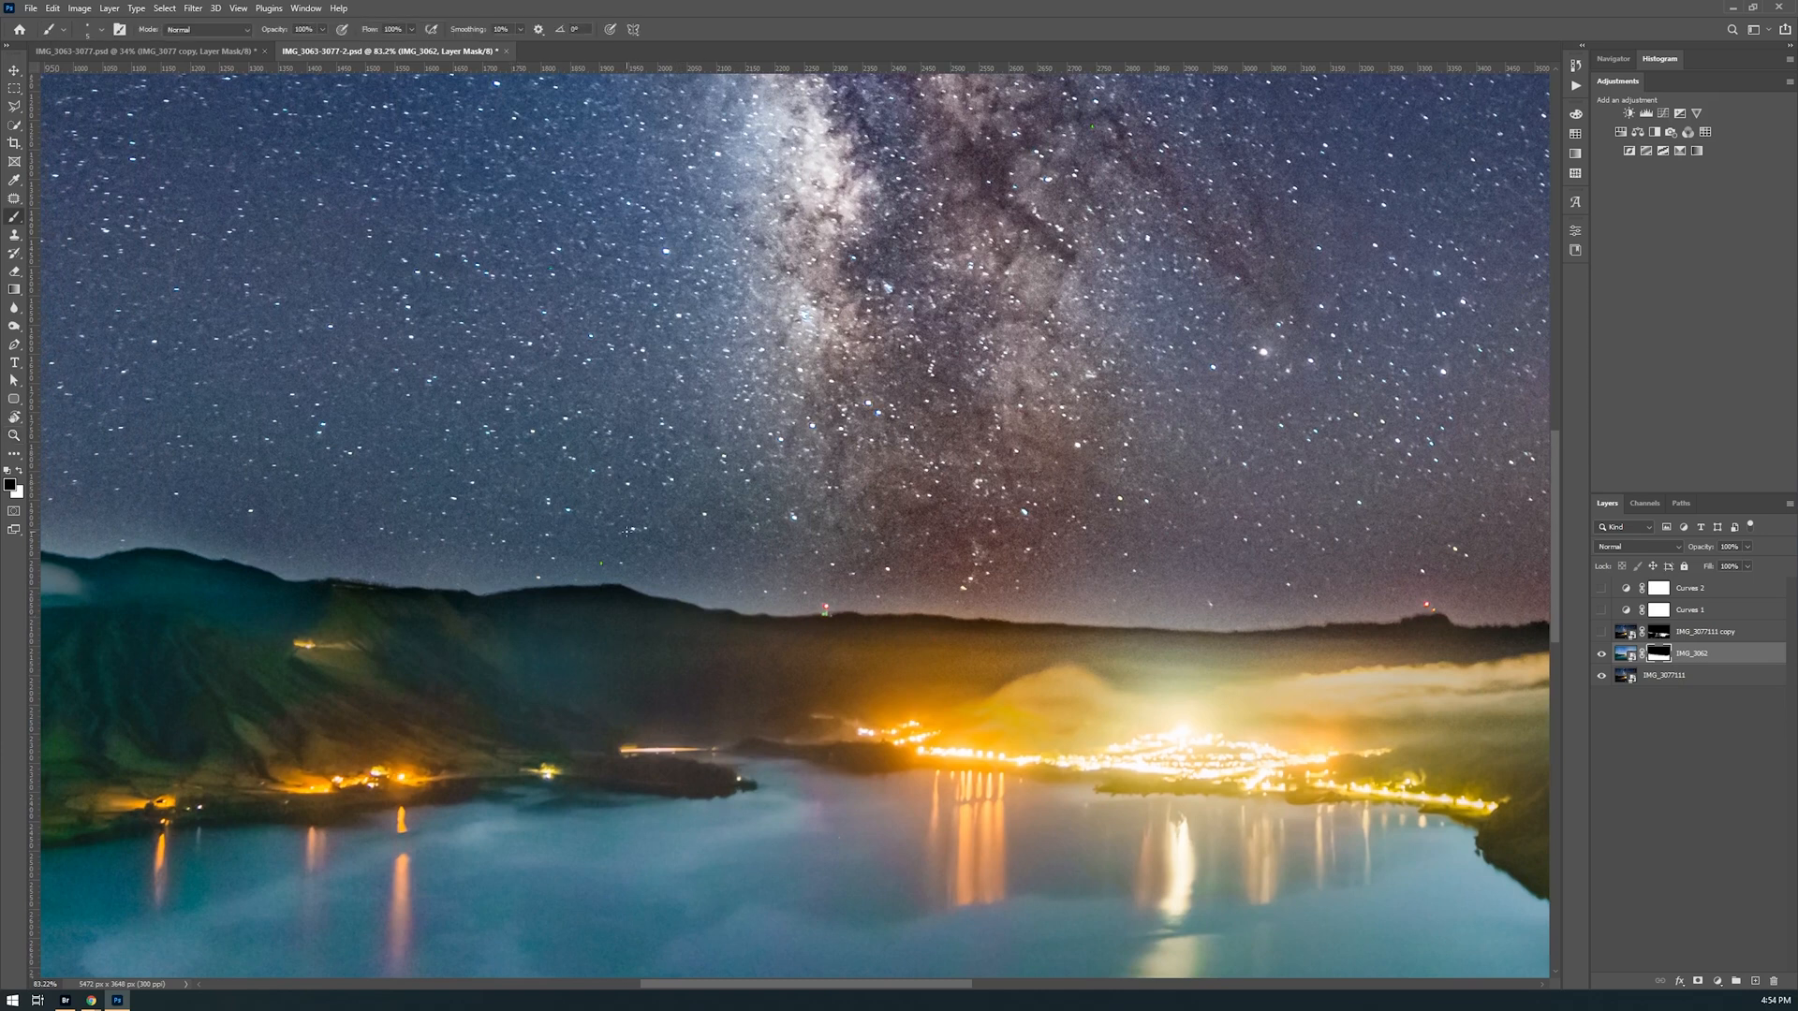
{"action": "left_click_drag", "start_coordinate": [625, 536], "coordinate": [669, 553]}
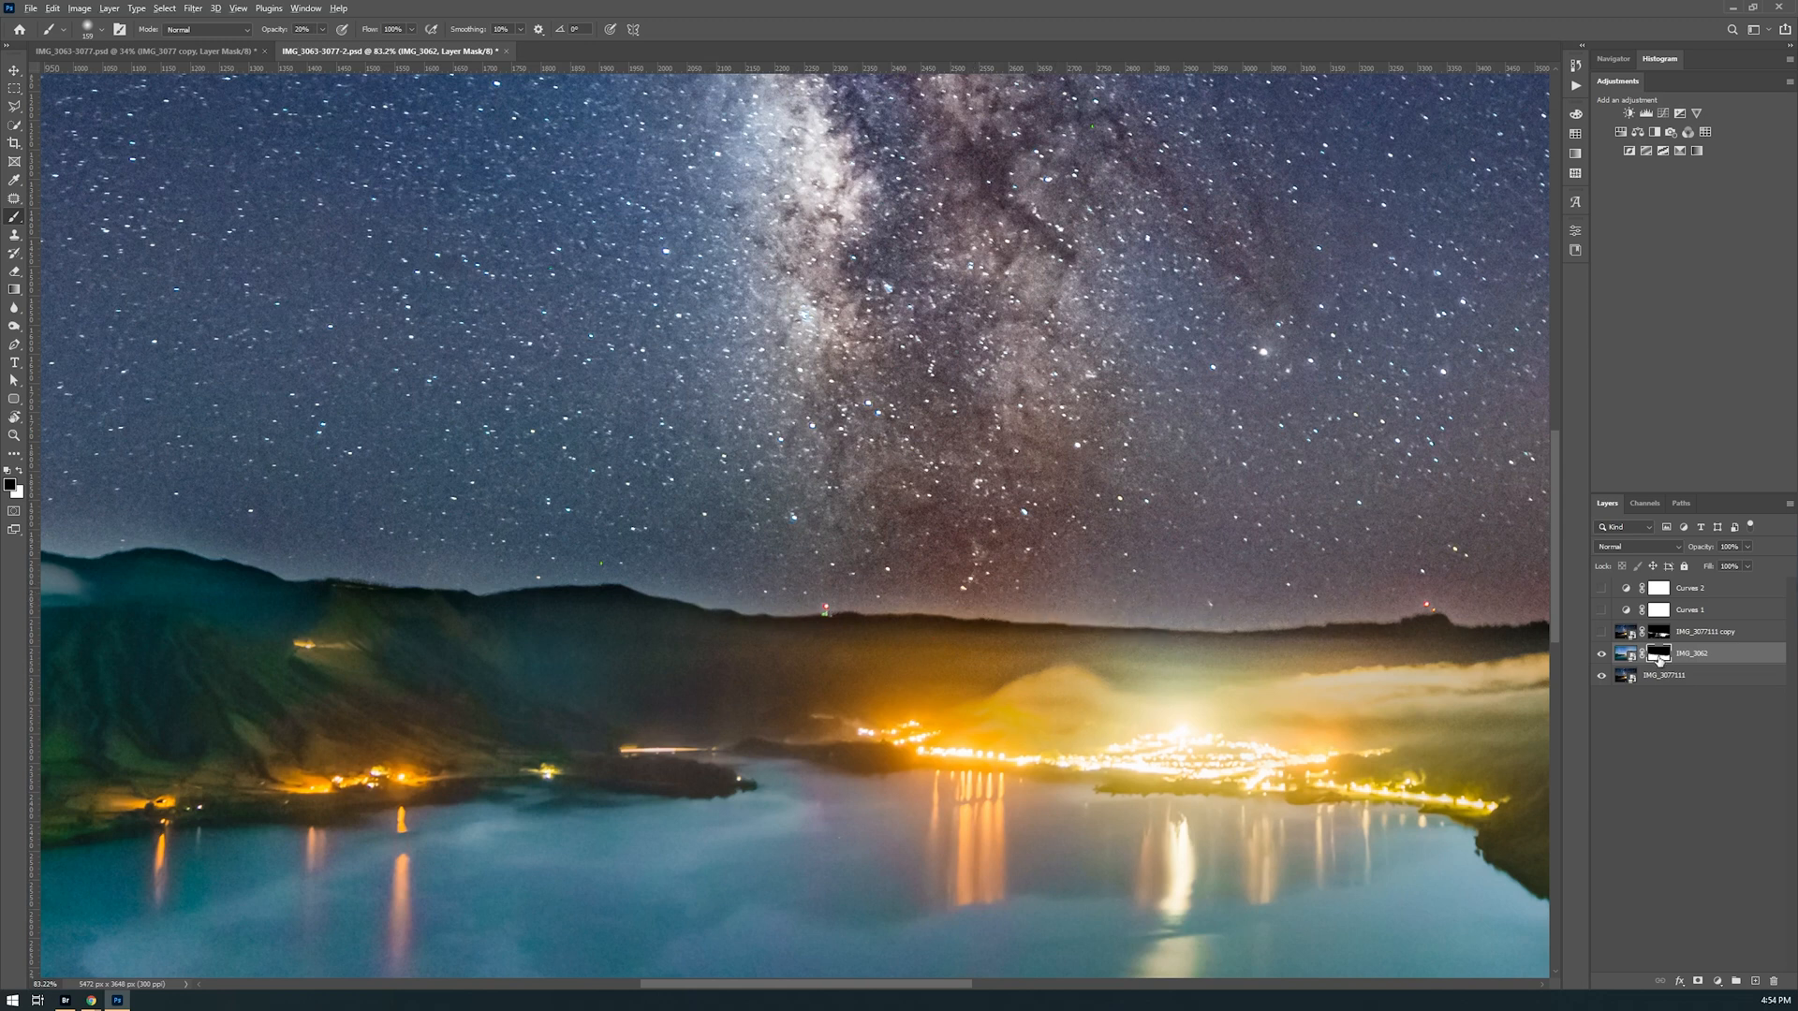
Display the IMG_3062 layer mask on its own and examine its soft transition along the horizon
{"action": "left_click", "coordinate": [1658, 656], "text": "alt"}
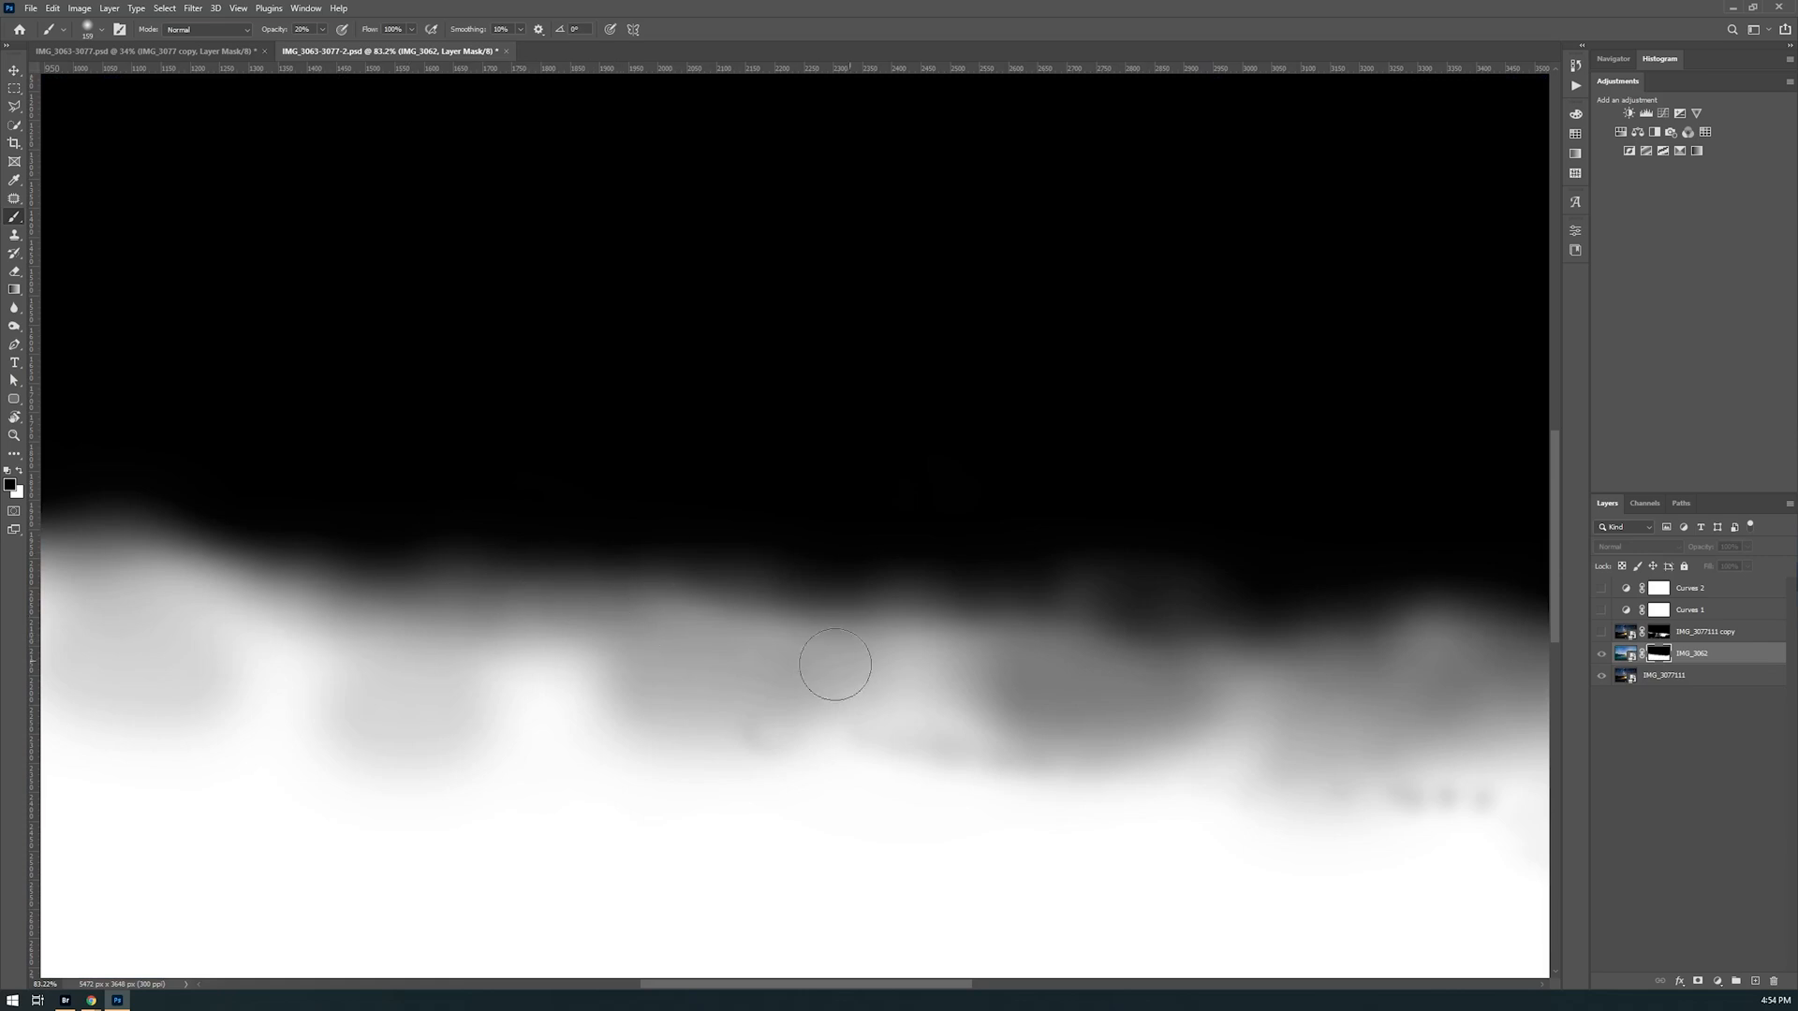
{"action": "left_click_drag", "start_coordinate": [500, 636], "coordinate": [1194, 691]}
{"action": "left_click_drag", "start_coordinate": [779, 673], "coordinate": [243, 520]}
{"action": "left_click_drag", "start_coordinate": [881, 553], "coordinate": [999, 602]}
{"action": "left_click_drag", "start_coordinate": [832, 539], "coordinate": [669, 533]}
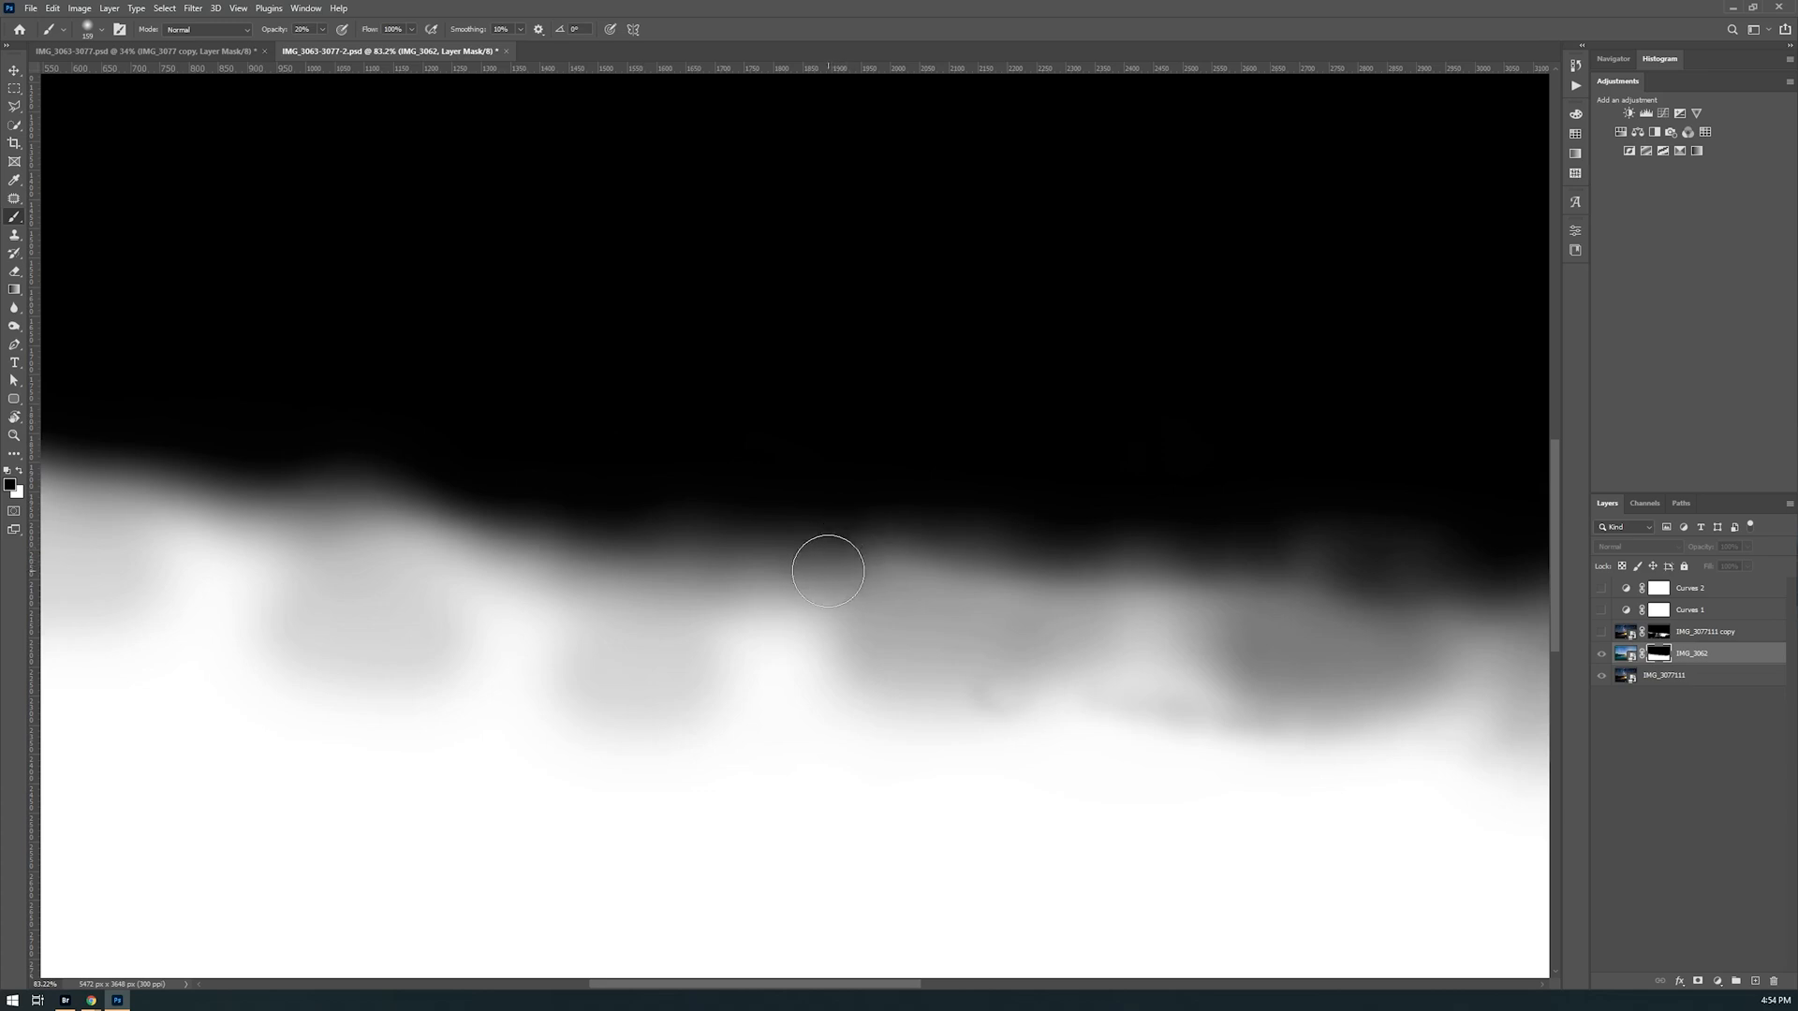
Return from the mask view to the full composite with the copy layer and both Curves adjustments visible
{"action": "left_click", "coordinate": [1603, 655], "text": "alt"}
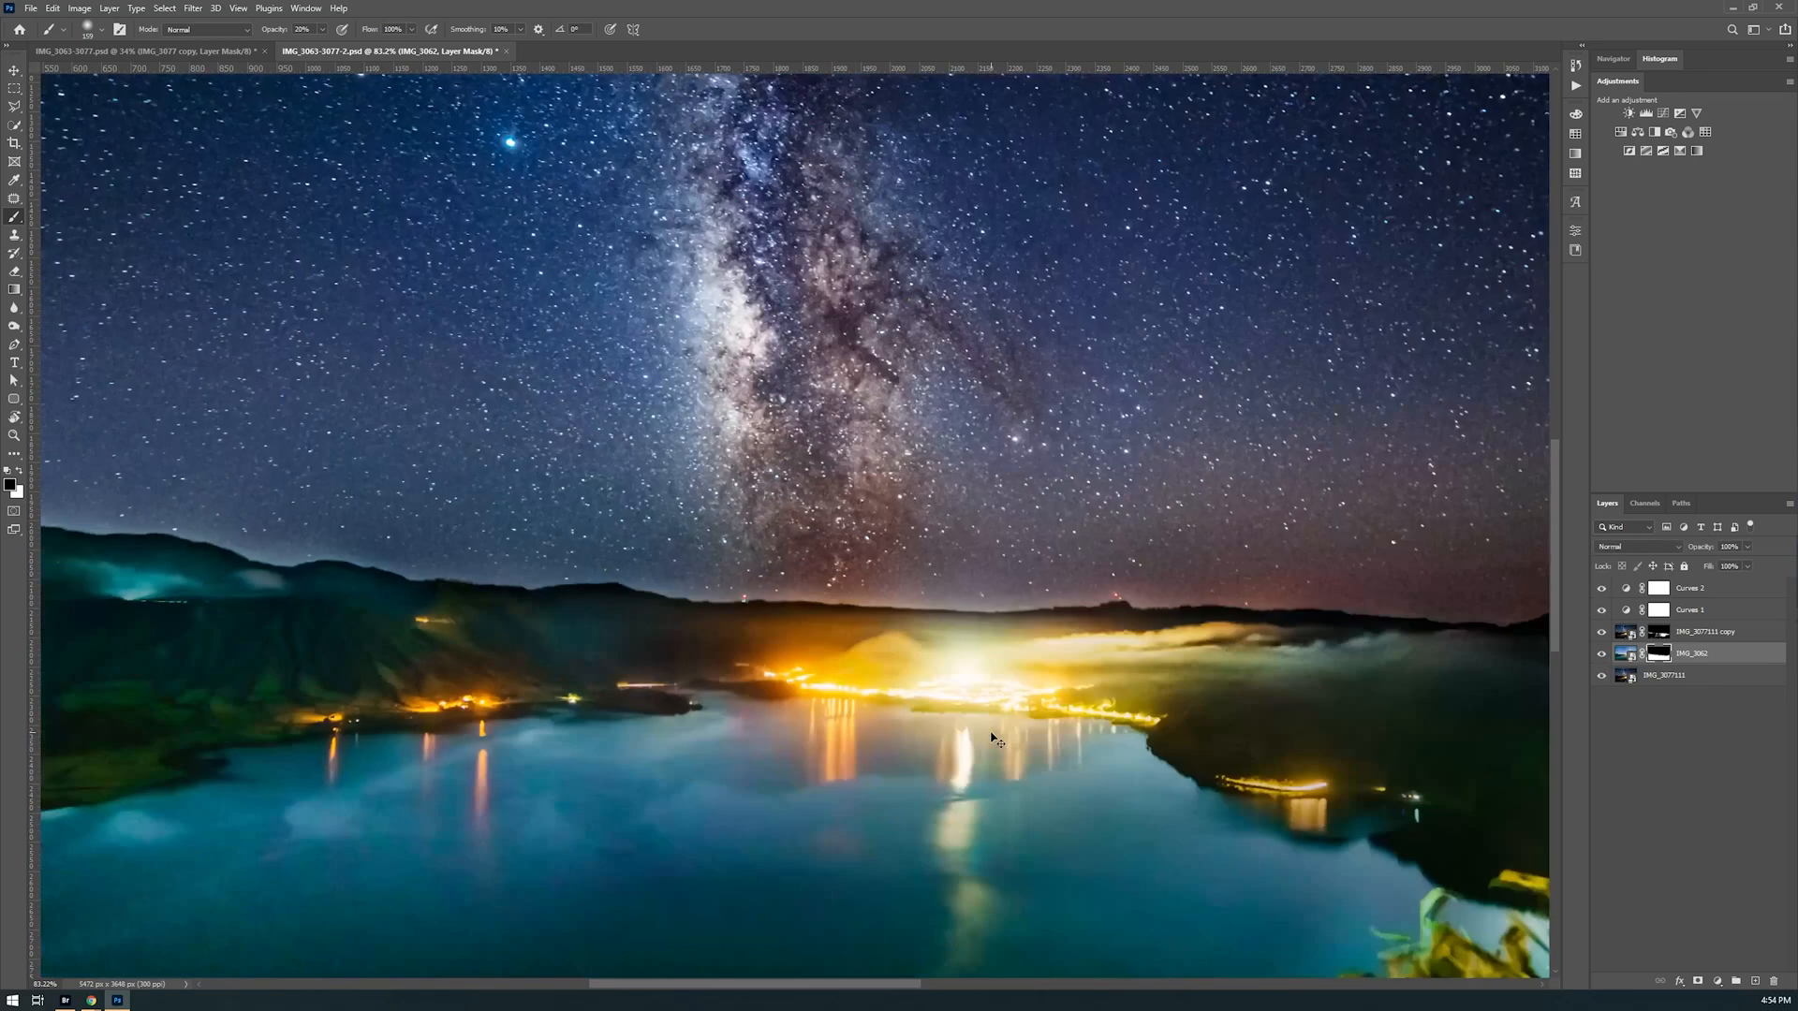
{"action": "key", "text": "ctrl+0"}
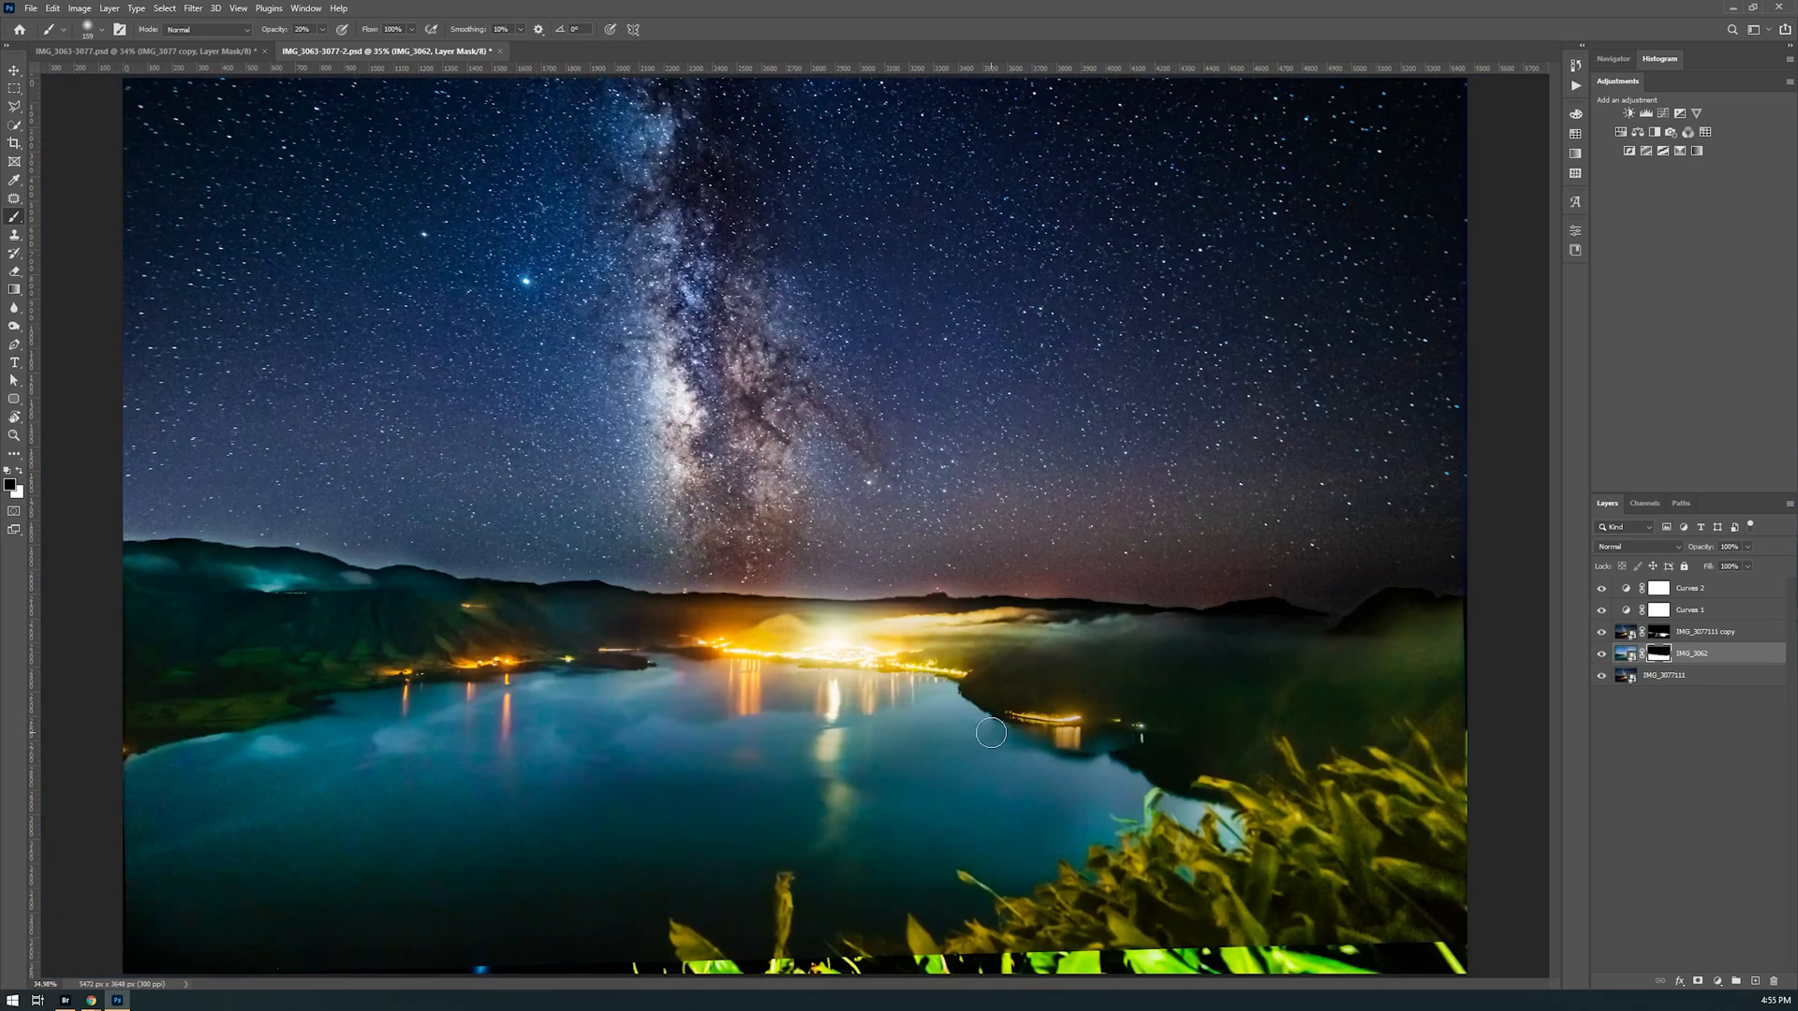
Crop the image without a fixed ratio to about 5462 × 3524 px, trimming the mismatched foliage strip and uneven borders
{"action": "key", "text": "c"}
{"action": "left_click", "coordinate": [110, 30]}
{"action": "left_click", "coordinate": [112, 92]}
{"action": "left_click_drag", "start_coordinate": [435, 515], "coordinate": [278, 526]}
{"action": "left_click", "coordinate": [292, 32]}
{"action": "left_click_drag", "start_coordinate": [1312, 534], "coordinate": [1468, 534]}
{"action": "left_click_drag", "start_coordinate": [798, 953], "coordinate": [813, 946]}
{"action": "left_click_drag", "start_coordinate": [791, 103], "coordinate": [791, 93]}
{"action": "key", "text": "Return"}
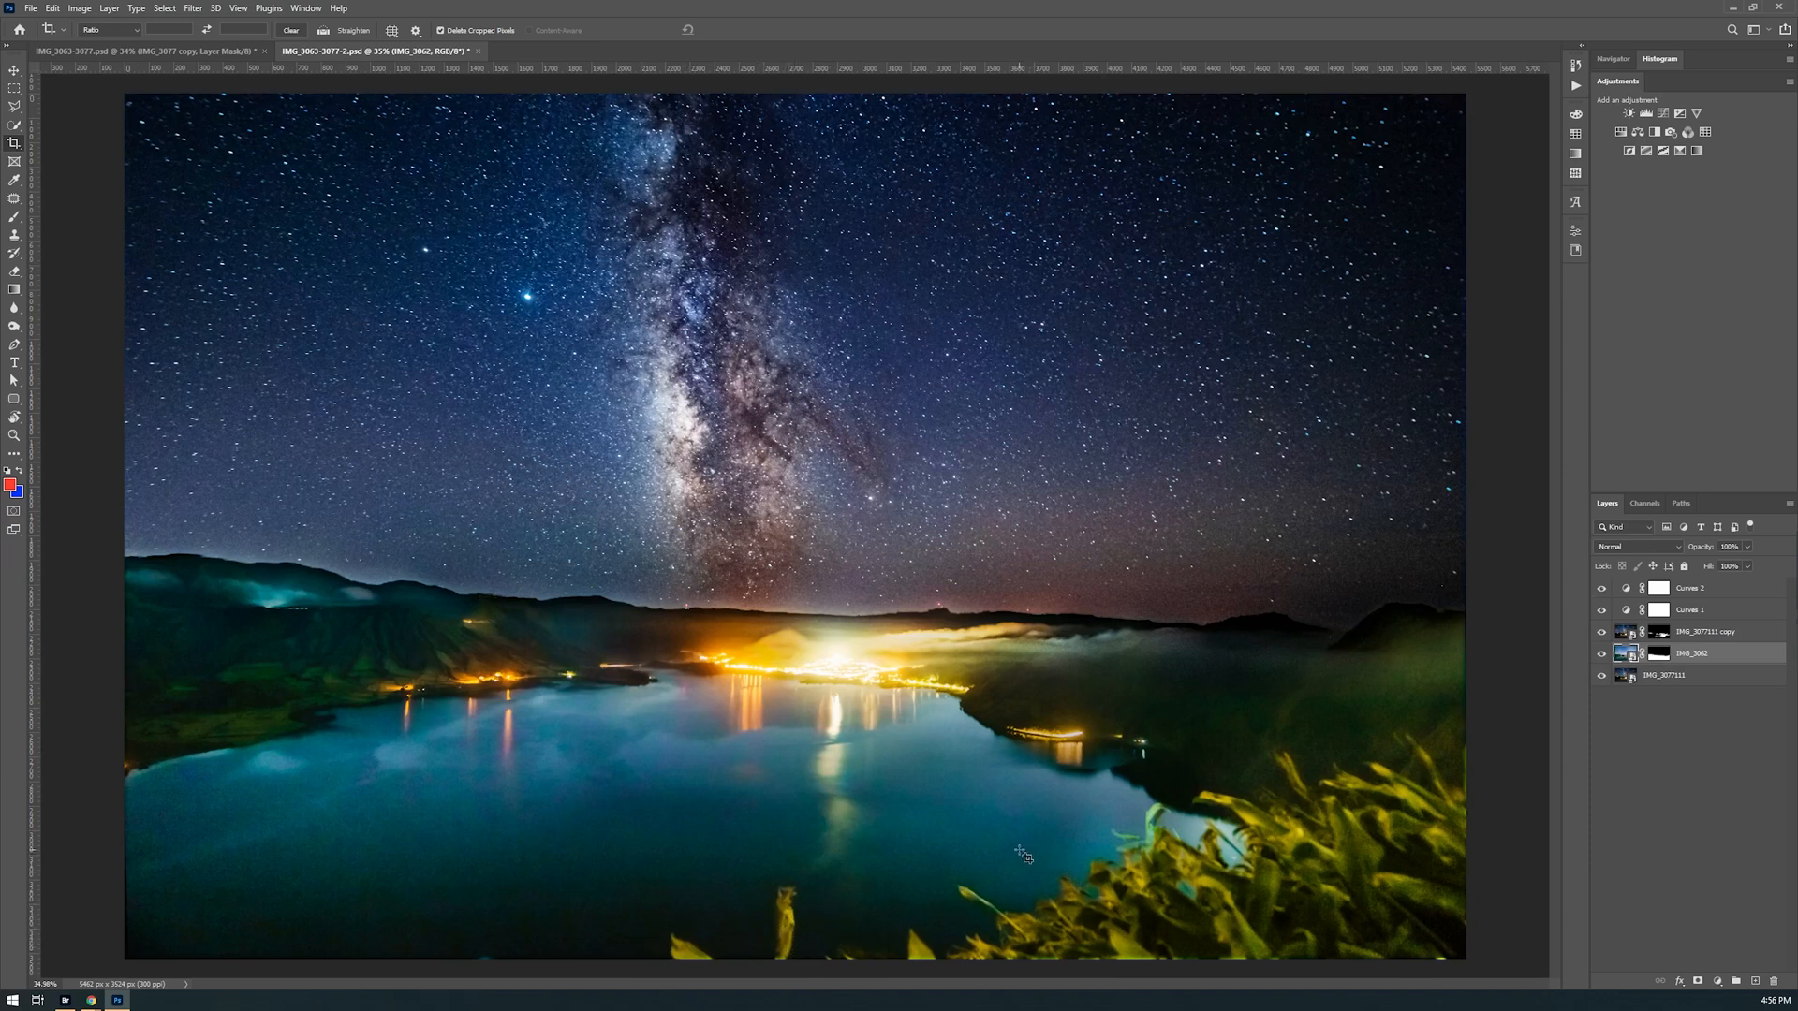
Add a new layer named "clone" directly above the masked copy layer
{"action": "key", "text": "alt+bracketright"}
{"action": "key", "text": "ctrl+shift+n"}
{"action": "type", "text": "clone"}
{"action": "key", "text": "Return"}
Clone water over the stray stalk and leaf tips along the image's lower edge, with Clone Stamp sampling Current & Below
{"action": "key", "text": "s"}
{"action": "left_click_drag", "start_coordinate": [834, 813], "coordinate": [795, 824]}
{"action": "mouse_move", "coordinate": [757, 763]}
{"action": "left_mouse_down"}
{"action": "mouse_move", "coordinate": [761, 792]}
{"action": "mouse_move", "coordinate": [793, 791]}
{"action": "left_mouse_up"}
{"action": "left_click_drag", "start_coordinate": [735, 731], "coordinate": [685, 736]}
{"action": "left_click", "coordinate": [721, 895], "text": "alt"}
{"action": "left_click", "coordinate": [597, 30]}
{"action": "left_click", "coordinate": [597, 51]}
{"action": "mouse_move", "coordinate": [777, 892]}
{"action": "left_mouse_down"}
{"action": "mouse_move", "coordinate": [758, 956]}
{"action": "mouse_move", "coordinate": [630, 931]}
{"action": "left_mouse_up"}
{"action": "key", "text": "ctrl+0"}
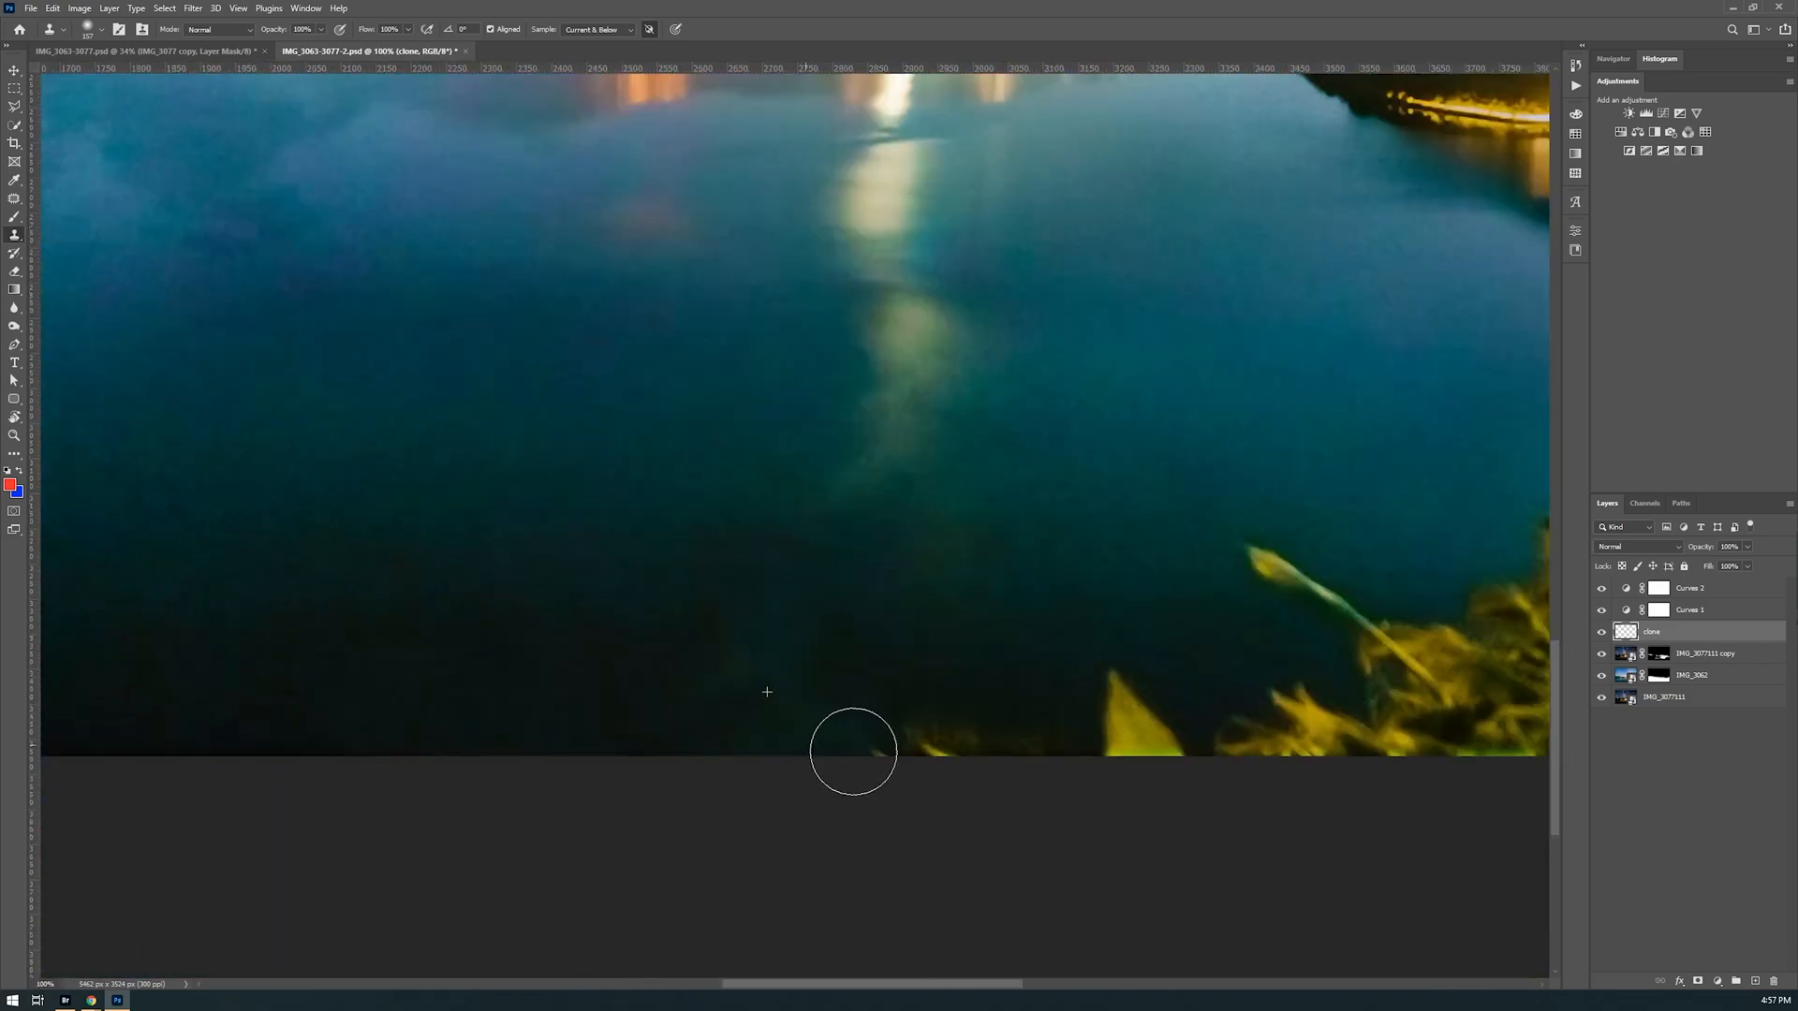